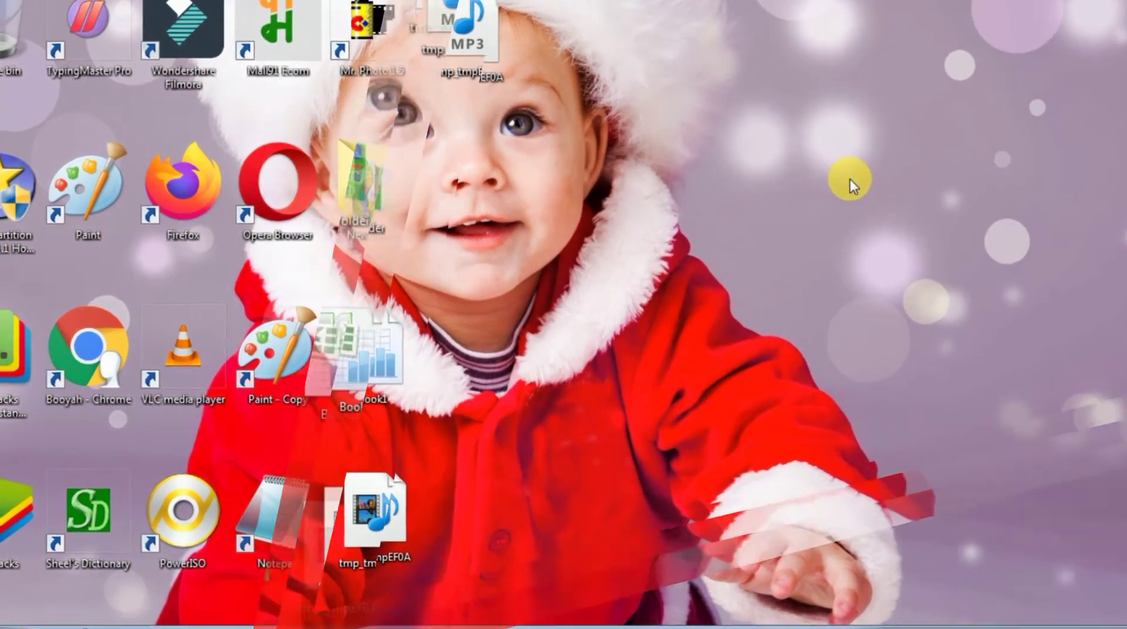
# Step: Launch Microsoft Excel using the Windows Run command
pyautogui.press('super+r')
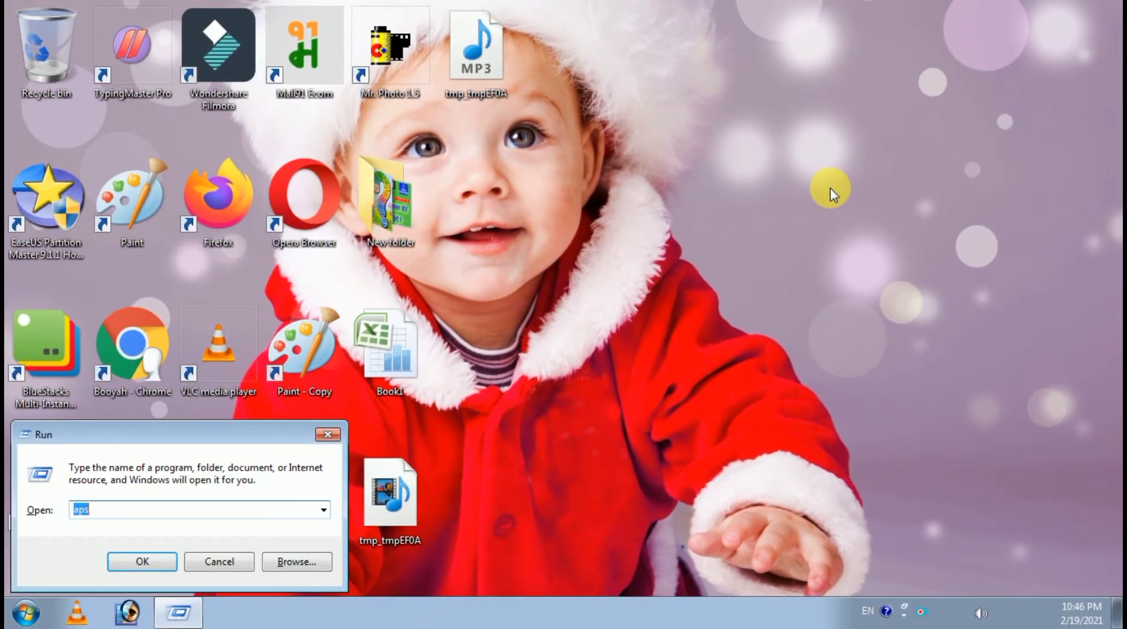
pyautogui.write('wi')
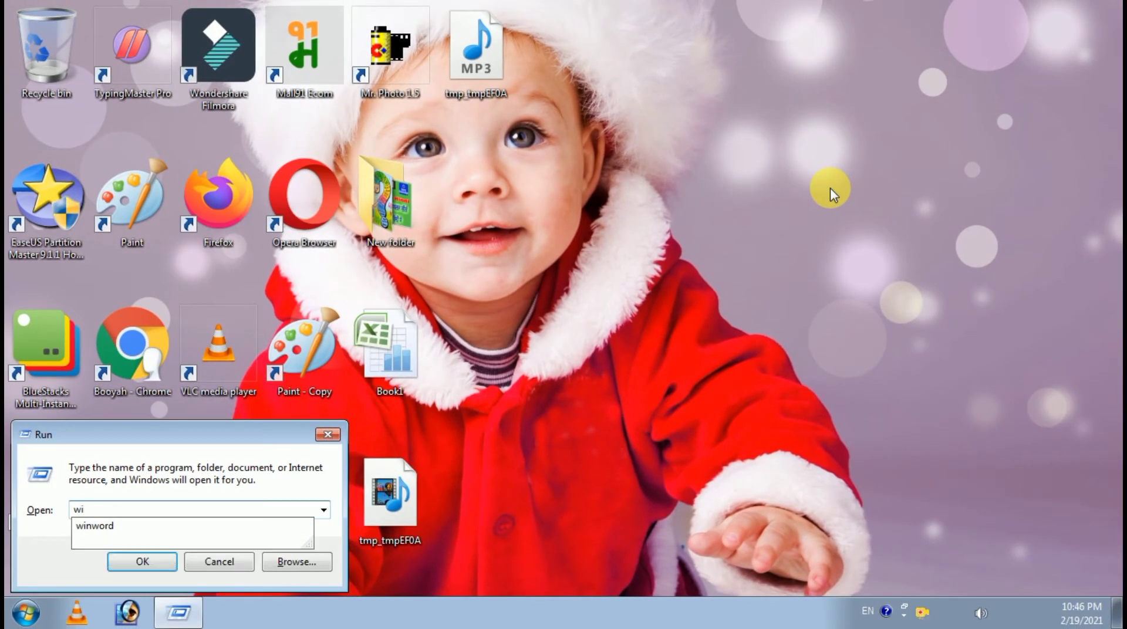
pyautogui.press('BackSpace')
pyautogui.press('BackSpace')
pyautogui.write('ex')
pyautogui.press('Down')
pyautogui.press('Return')
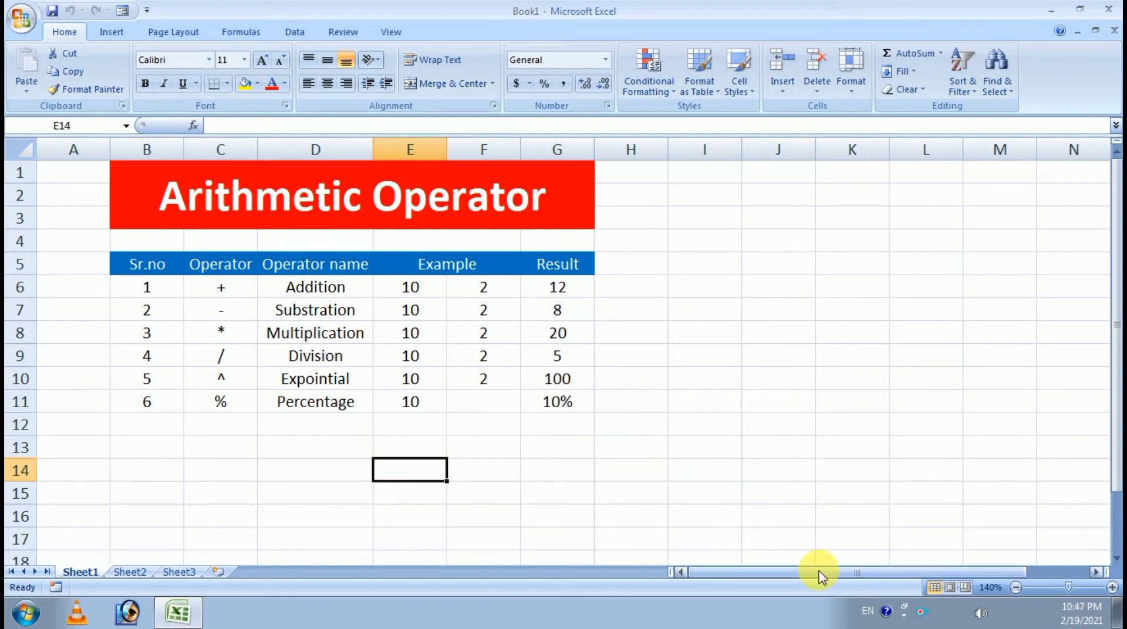
# Step: Copy the formatting of the "Arithmetic Operator" banner onto the empty area starting at I1, covering I1:N3
pyautogui.moveTo(820, 579); pyautogui.dragTo(898, 566)
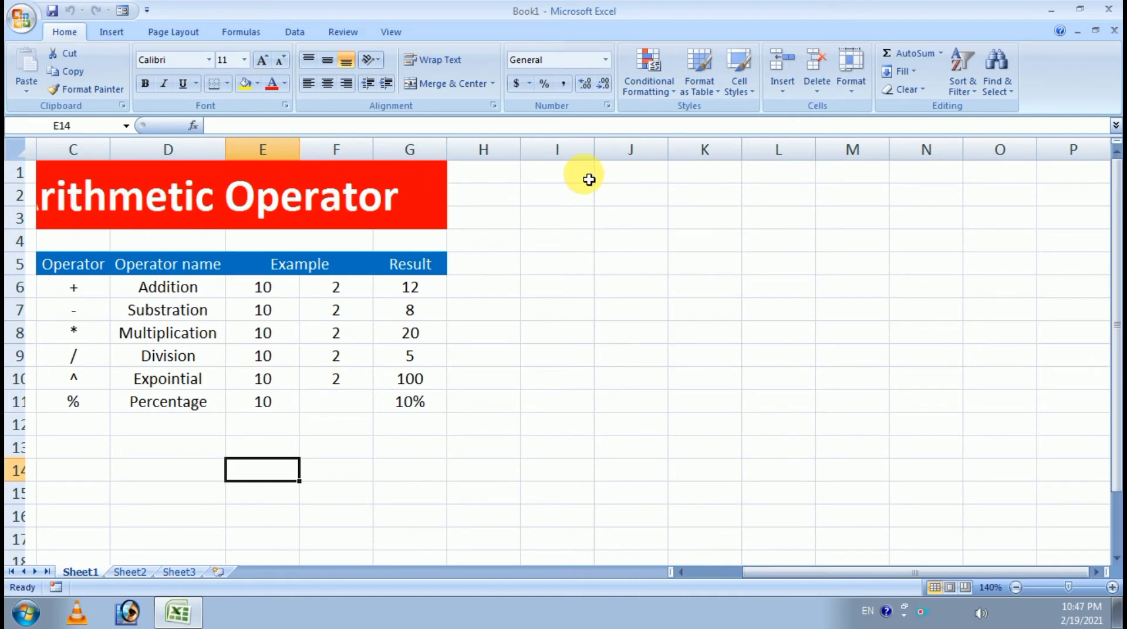
pyautogui.moveTo(587, 176); pyautogui.dragTo(875, 207)
pyautogui.moveTo(566, 175); pyautogui.dragTo(890, 214)
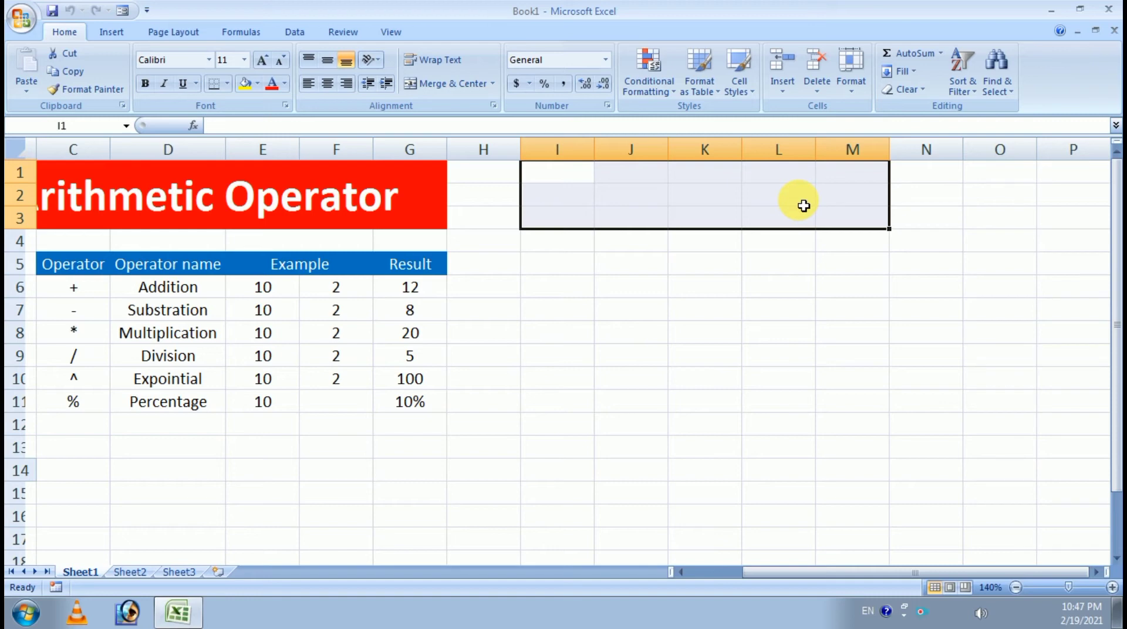
pyautogui.click(372, 206)
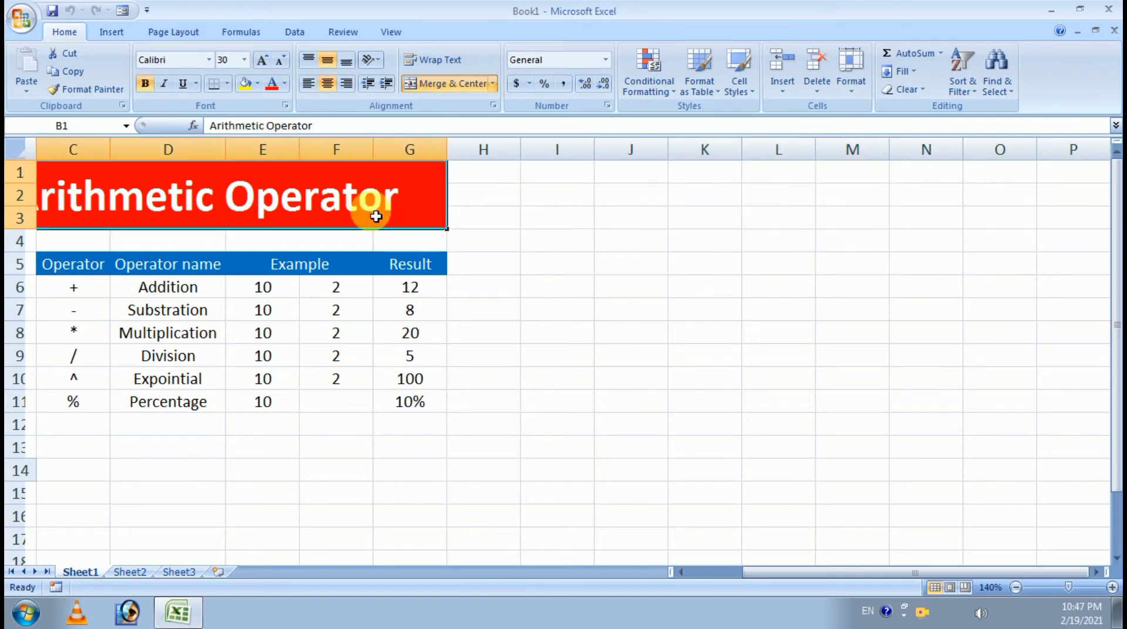
pyautogui.click(97, 95)
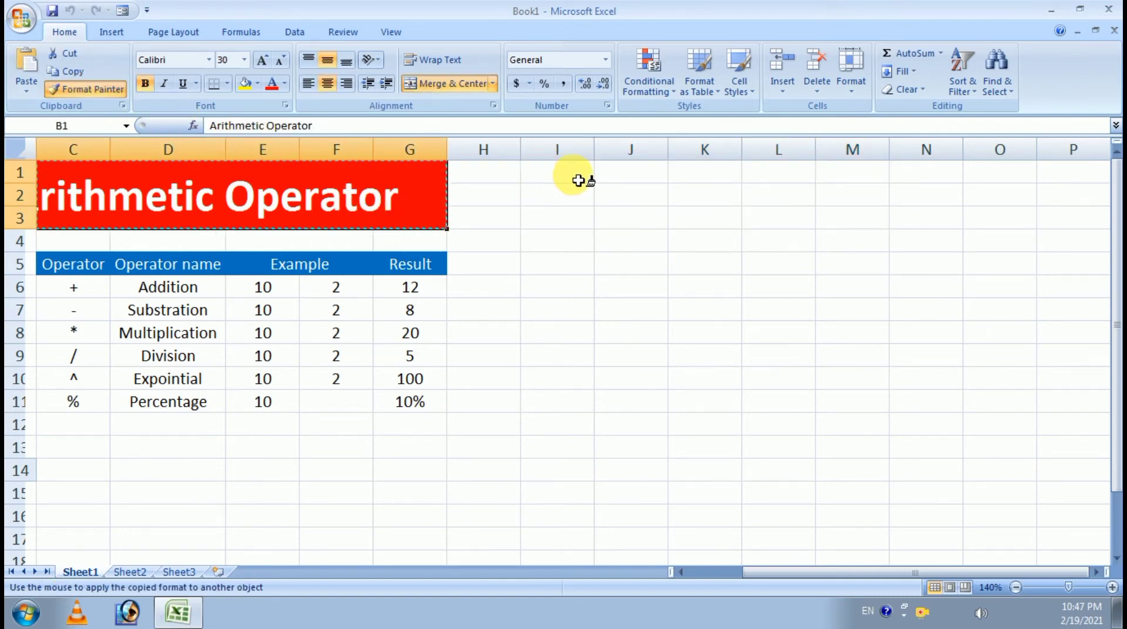
pyautogui.click(584, 179)
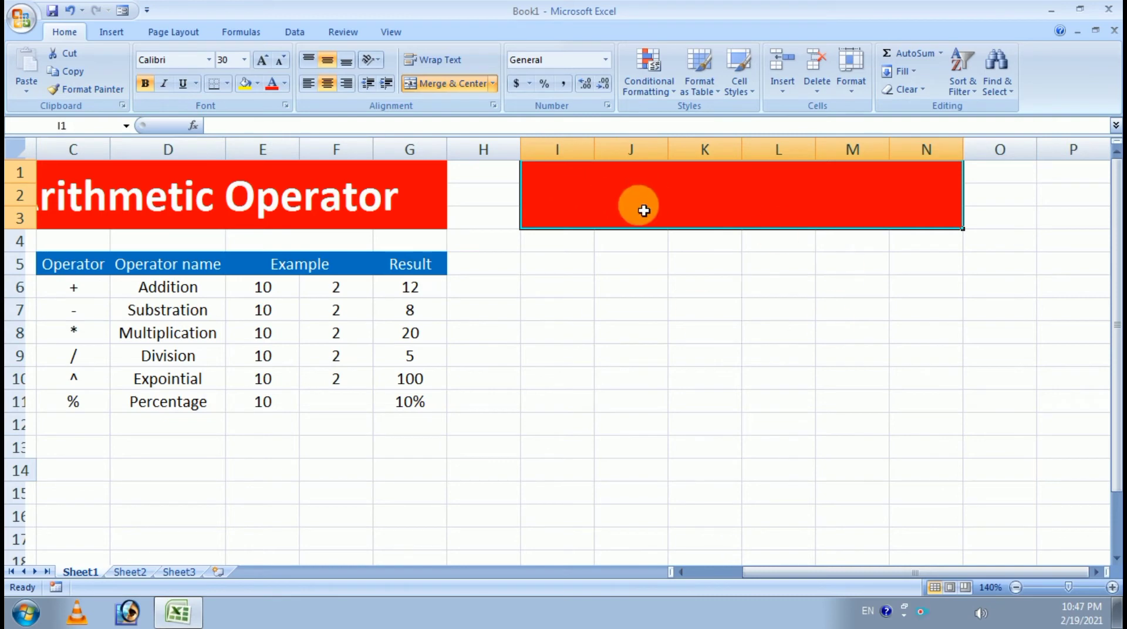
# Step: Enter the title "Compare Operator" in the new banner at I1
pyautogui.write('Compare')
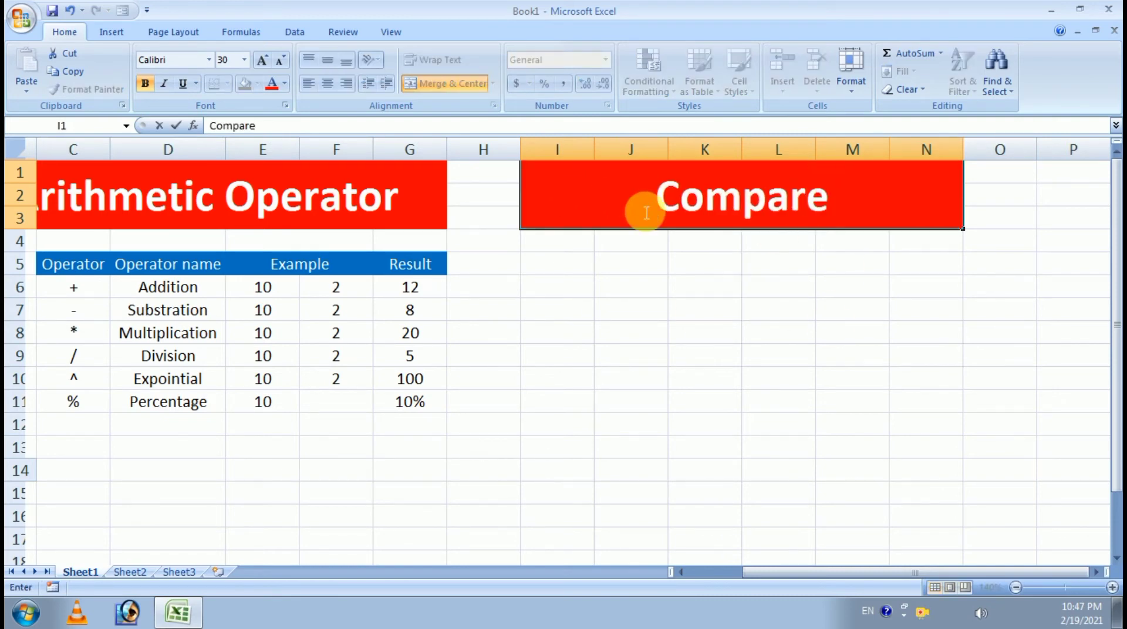
pyautogui.write(' Opr')
pyautogui.press('BackSpace')
pyautogui.write('erati')
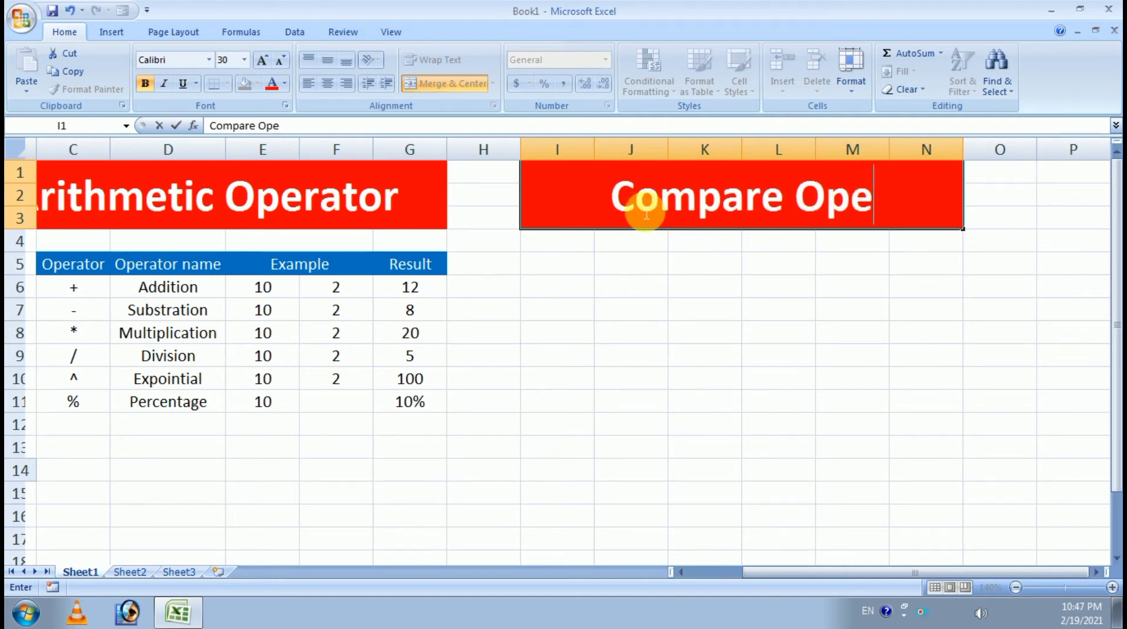
pyautogui.press('BackSpace')
pyautogui.write('or')
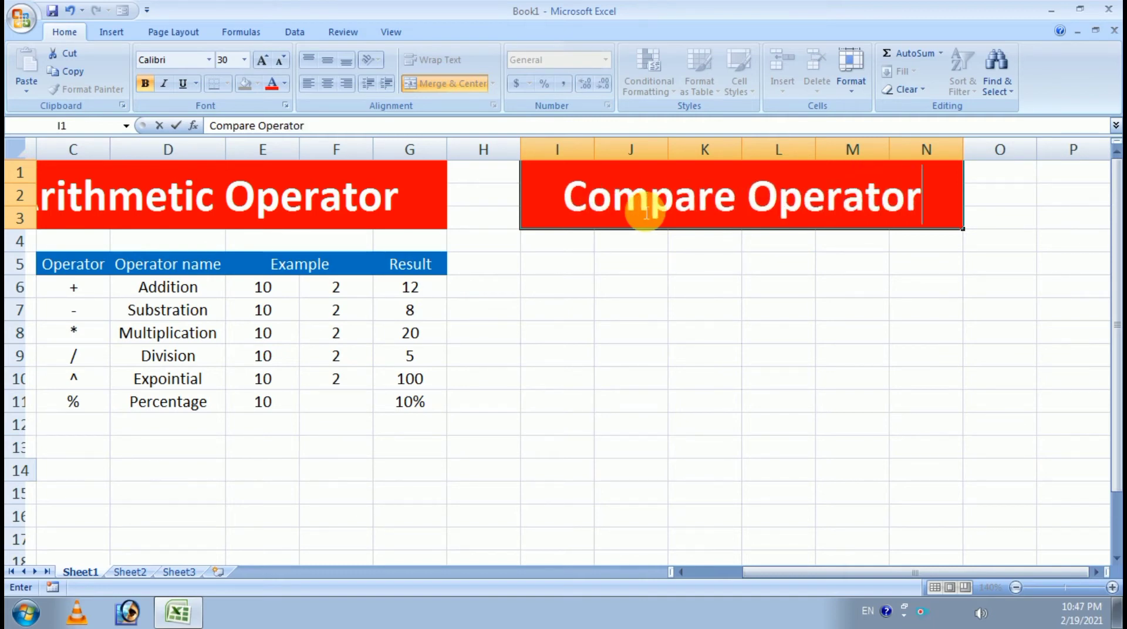
# Step: Enter the column headers "Sr.no" in I5 and "Operator" in J5
pyautogui.click(569, 262)
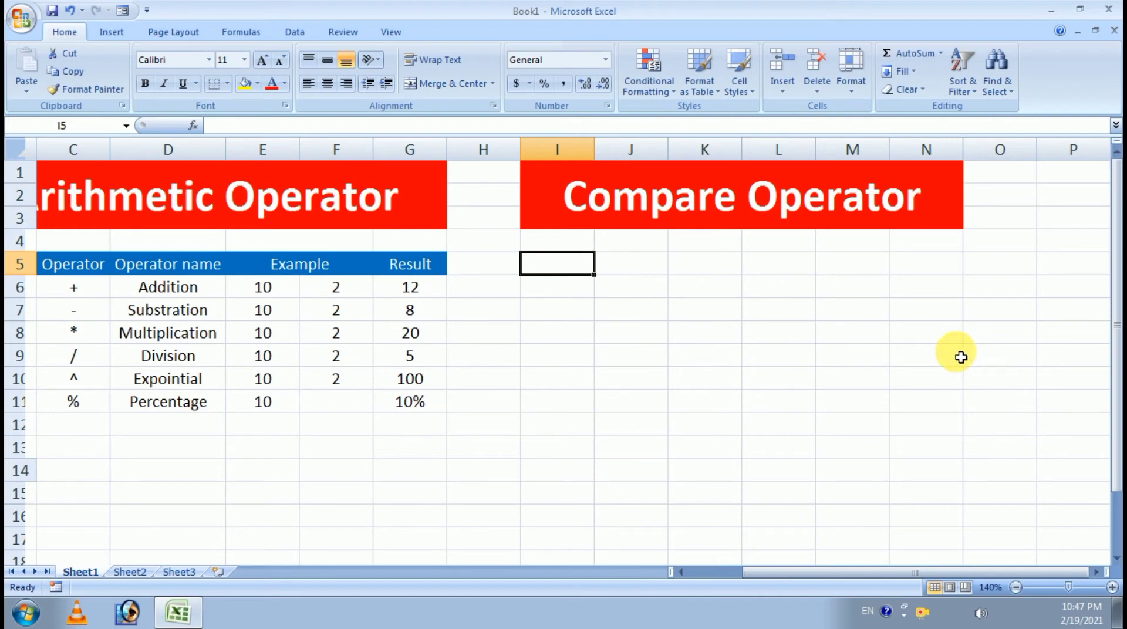
pyautogui.write('Sr.')
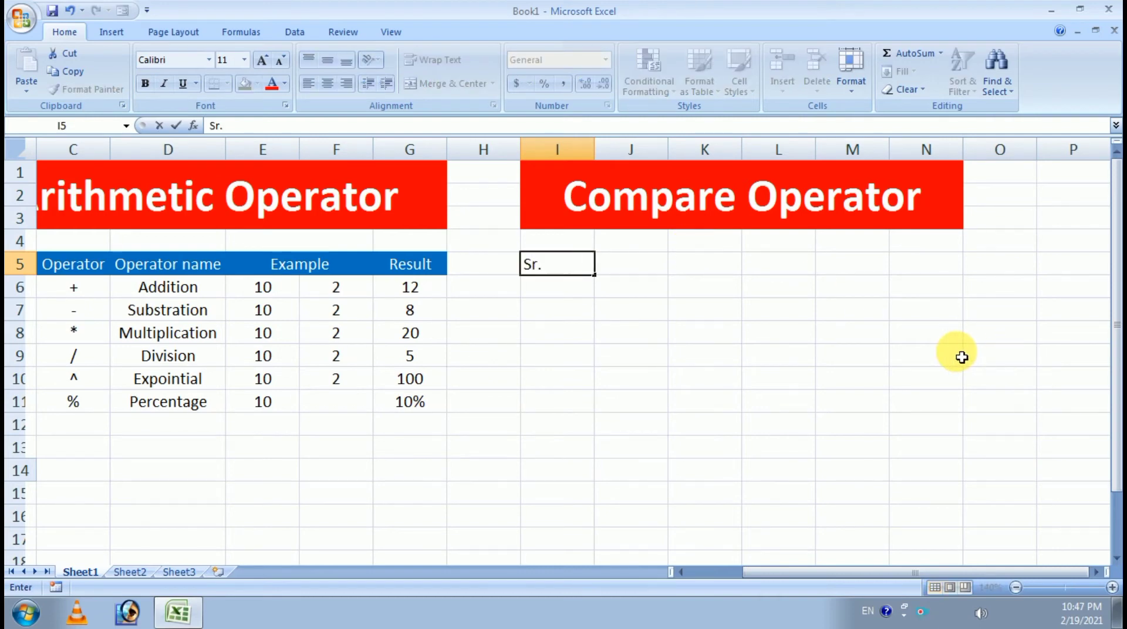
pyautogui.write('no')
pyautogui.press('Tab')
pyautogui.write('OPe')
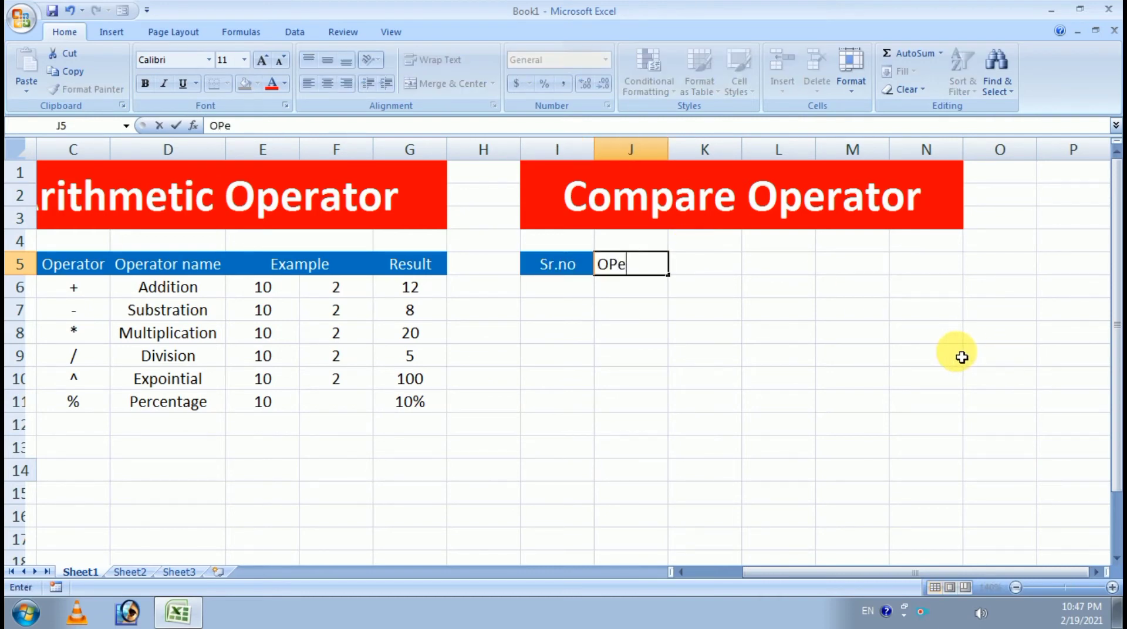
pyautogui.write('a')
pyautogui.press('BackSpace')
pyautogui.press('BackSpace')
pyautogui.press('BackSpace')
pyautogui.write('perator')
pyautogui.press('Tab')
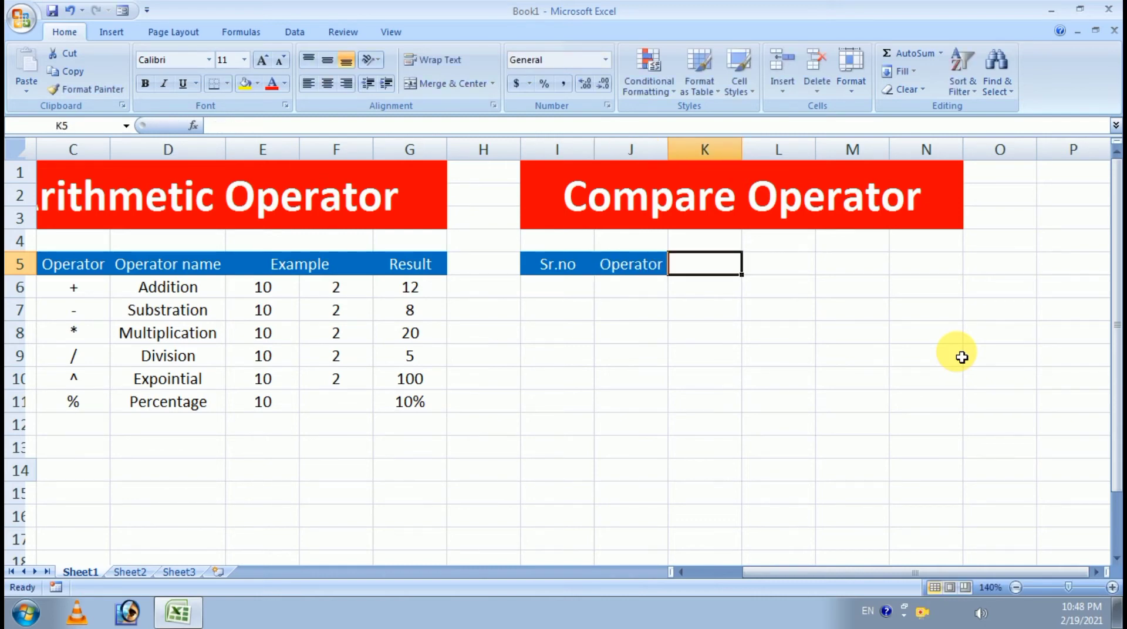
# Step: Enter the remaining column headers: "Operator name" in K5, "Example" in L5 and "Result" in N5
pyautogui.write('Ope')
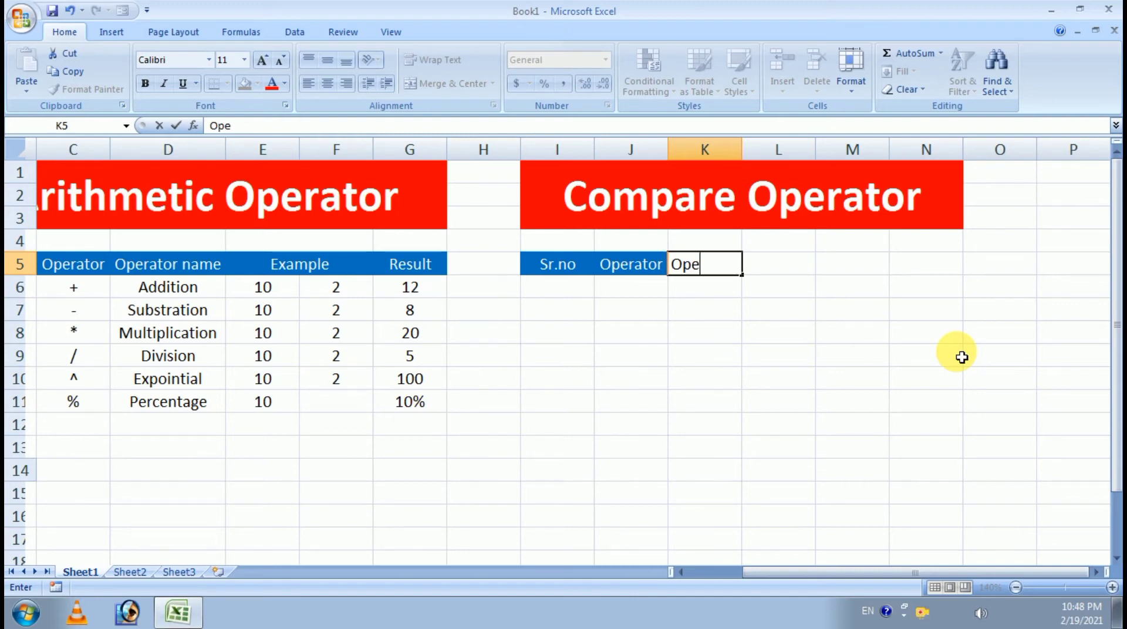
pyautogui.write('rator name')
pyautogui.press('Tab')
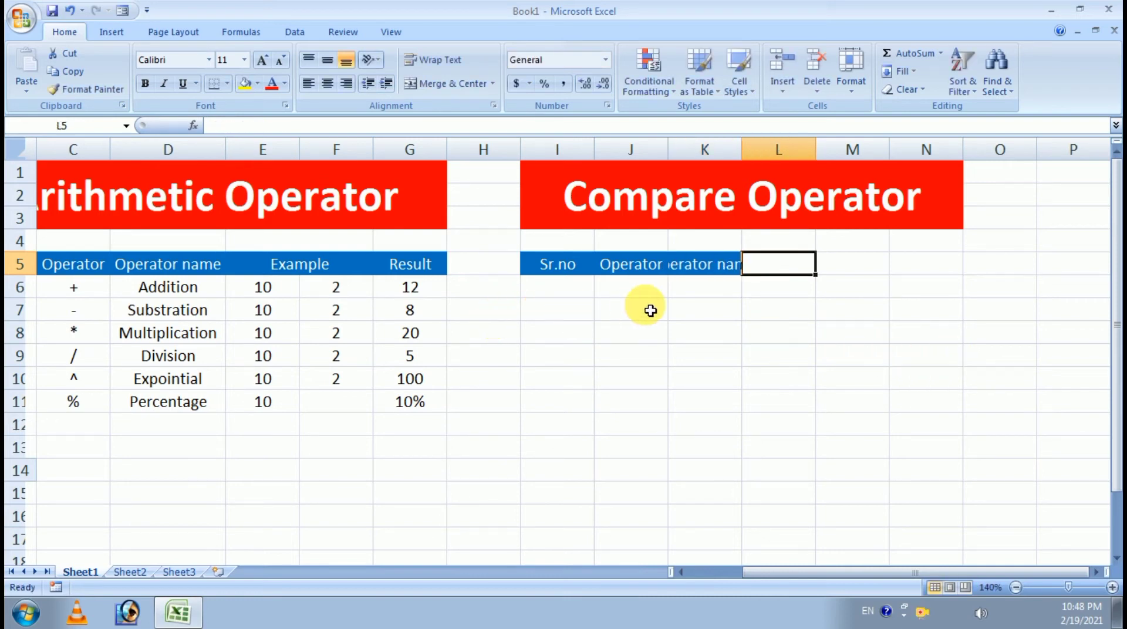
pyautogui.write('Ema')
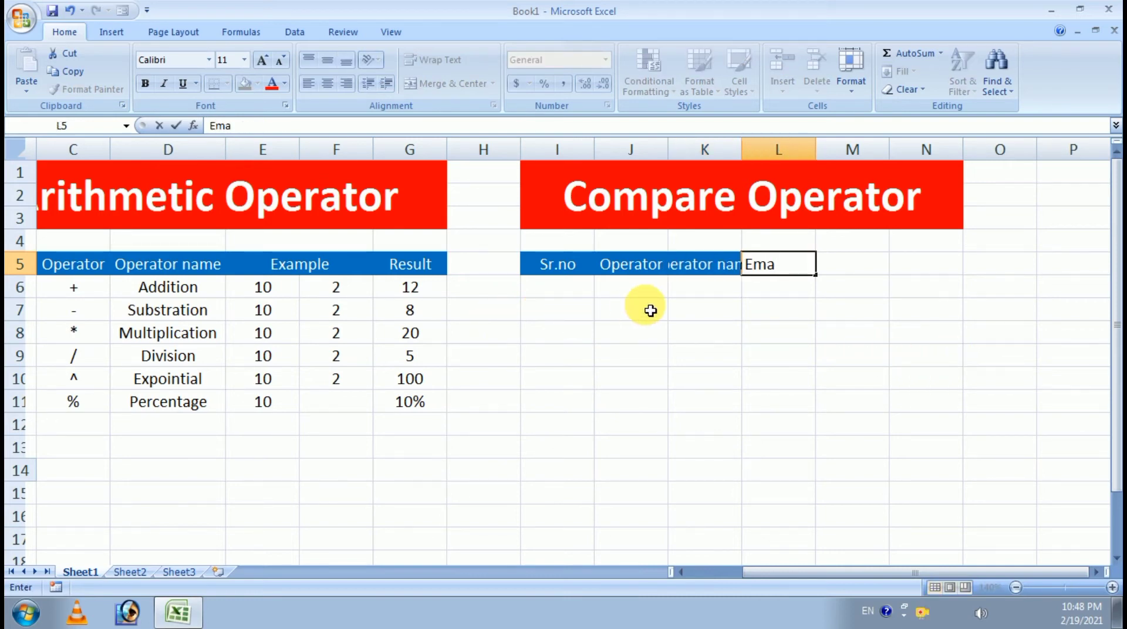
pyautogui.press('BackSpace')
pyautogui.press('BackSpace')
pyautogui.press('BackSpace')
pyautogui.write('Example')
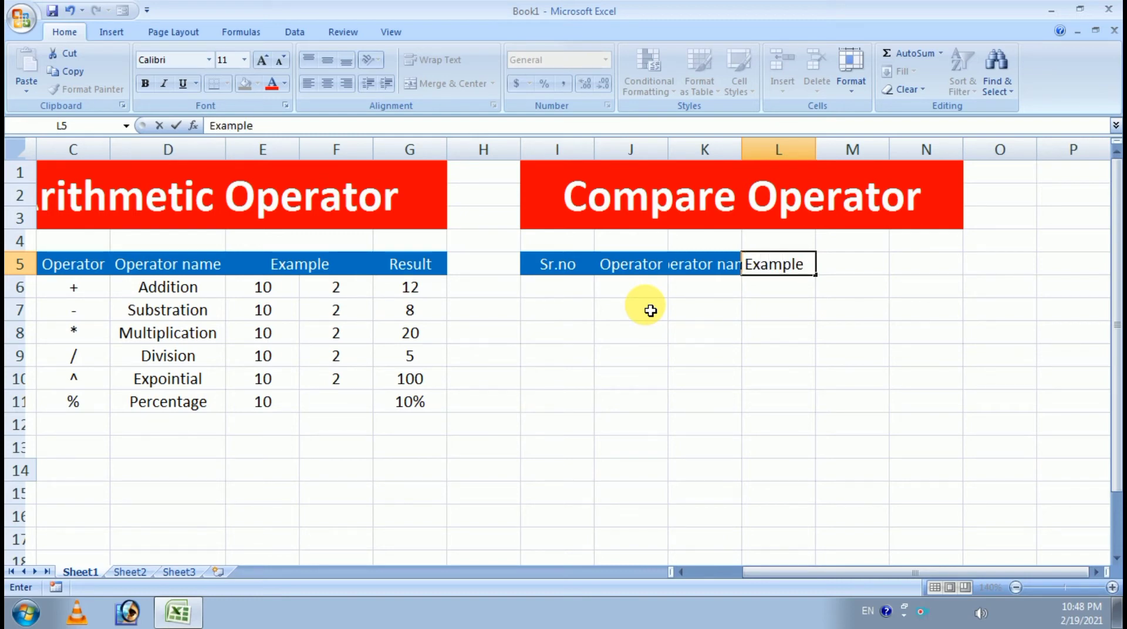
pyautogui.press('Tab')
pyautogui.press('Tab')
pyautogui.write('Re')
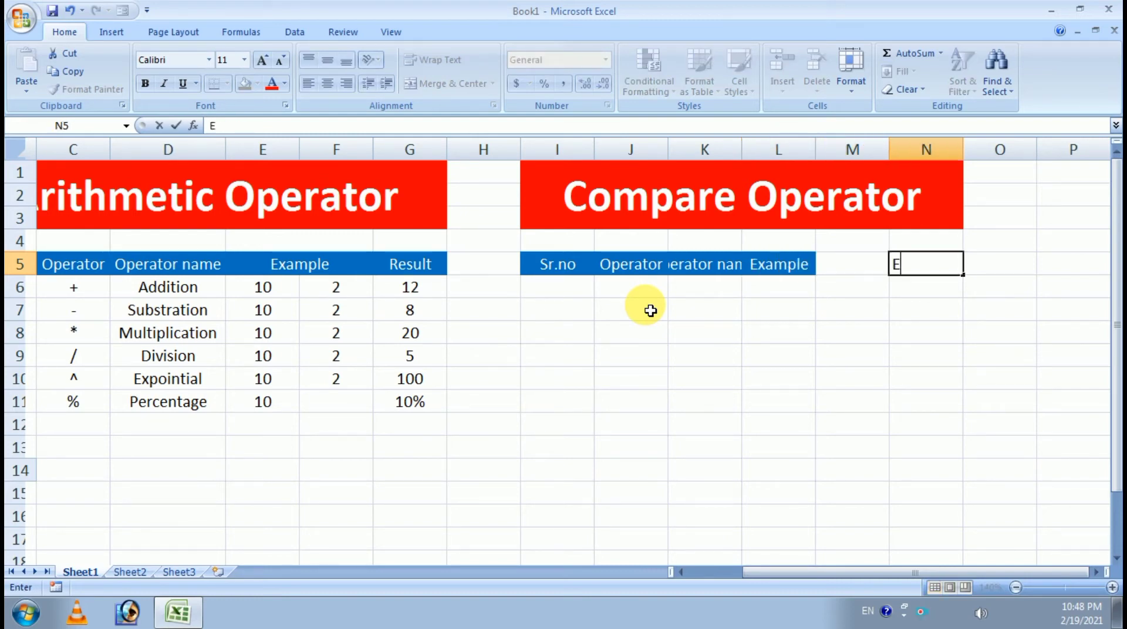
pyautogui.write('sult')
pyautogui.press('Return')
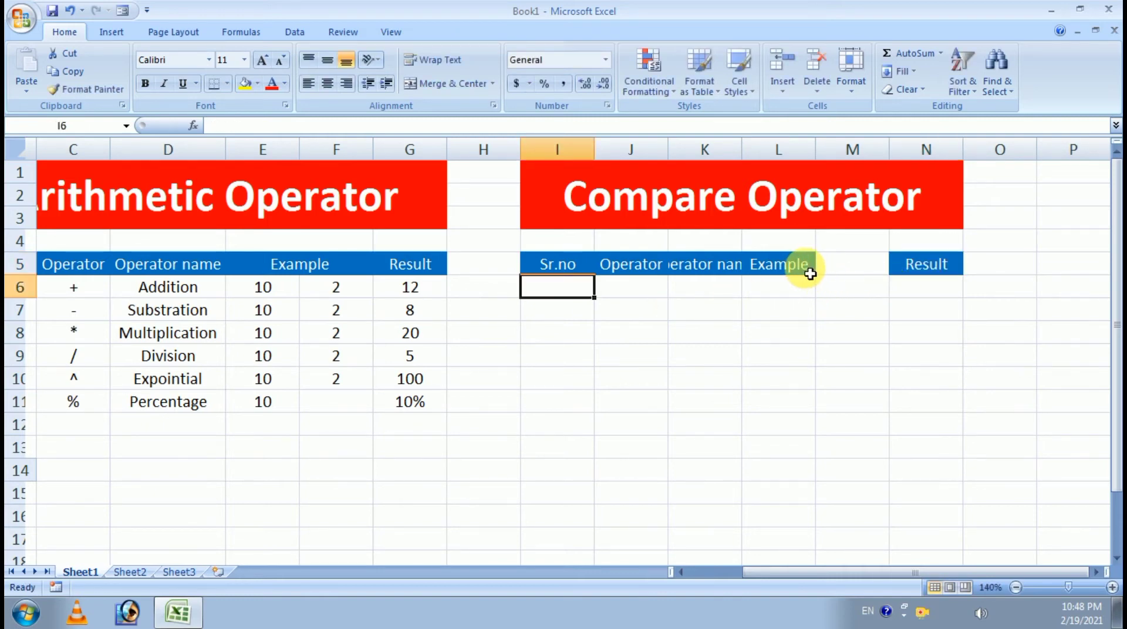
# Step: Merge and center the "Example" header across L5:M5
pyautogui.moveTo(805, 270); pyautogui.dragTo(861, 264)
pyautogui.click(455, 84)
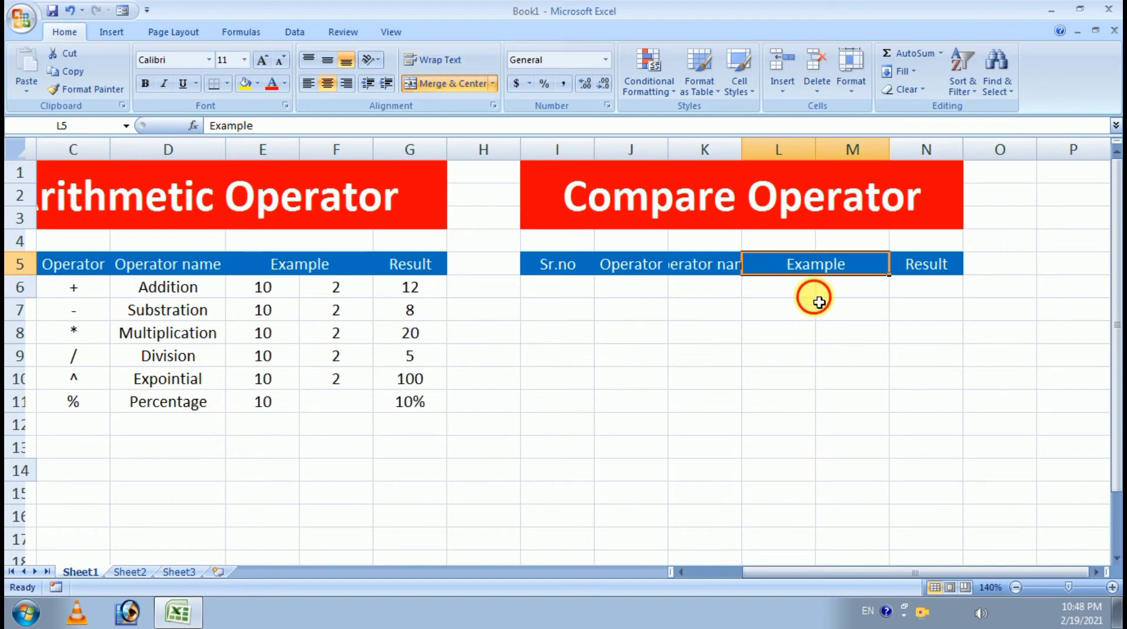
pyautogui.click(807, 294)
# Step: Number the rows 1 to 6 under Sr.no in I6:I11, entering 1 and 2 and filling the series down
pyautogui.click(567, 300)
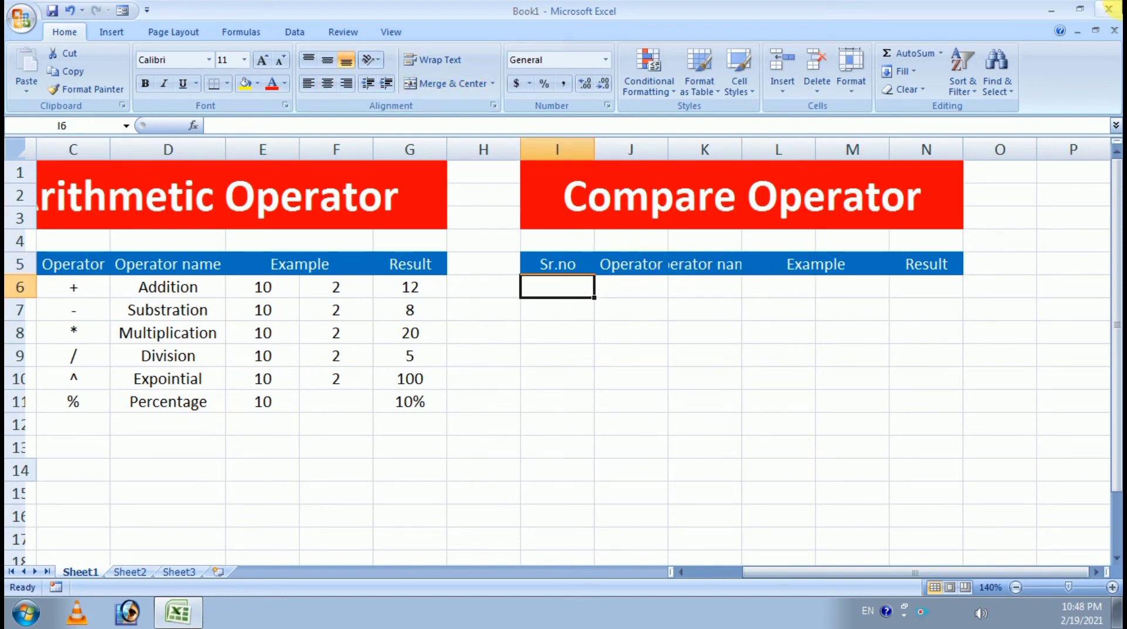
pyautogui.write('1')
pyautogui.press('Return')
pyautogui.write('2')
pyautogui.press('Return')
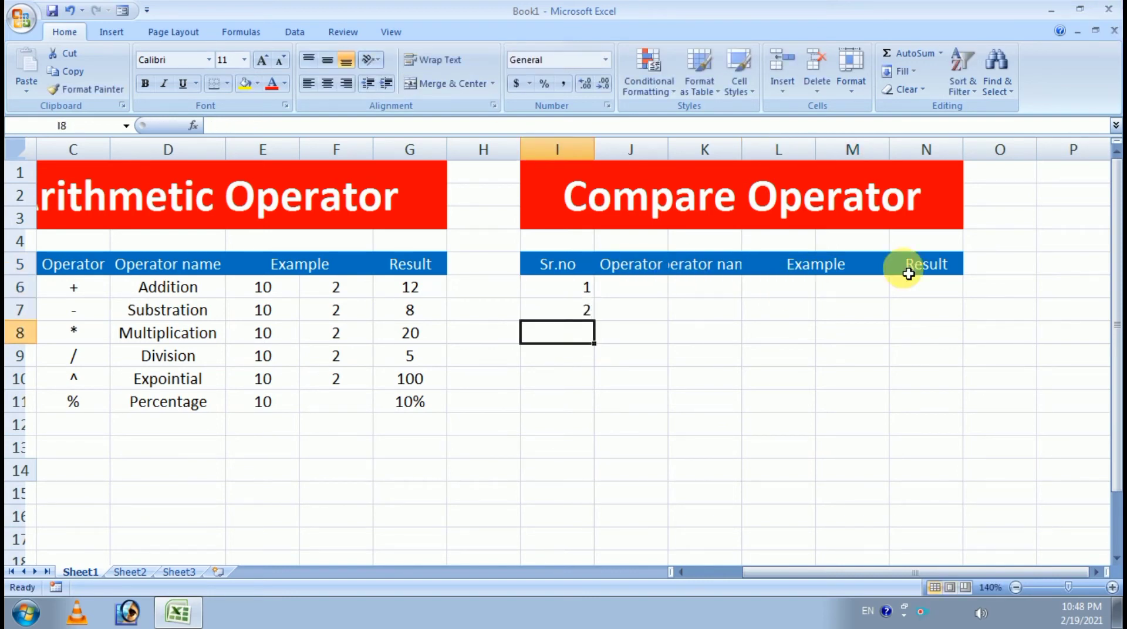
pyautogui.moveTo(565, 291); pyautogui.dragTo(604, 414)
# Step: Change the fill color of the "Compare Operator" banner to standard green
pyautogui.click(704, 220)
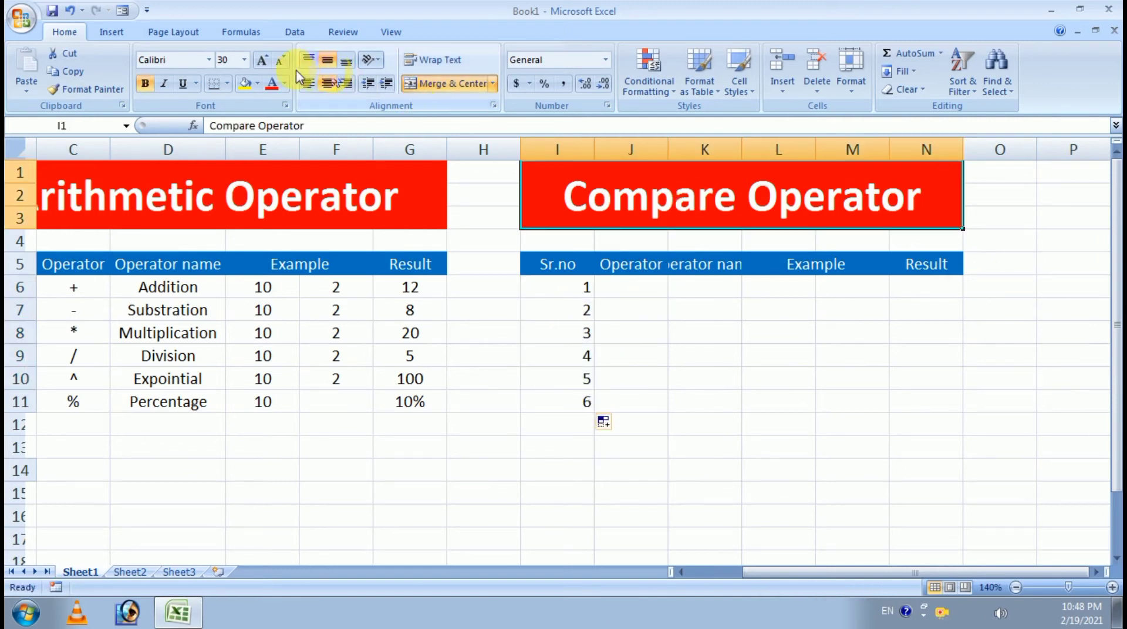
pyautogui.click(258, 83)
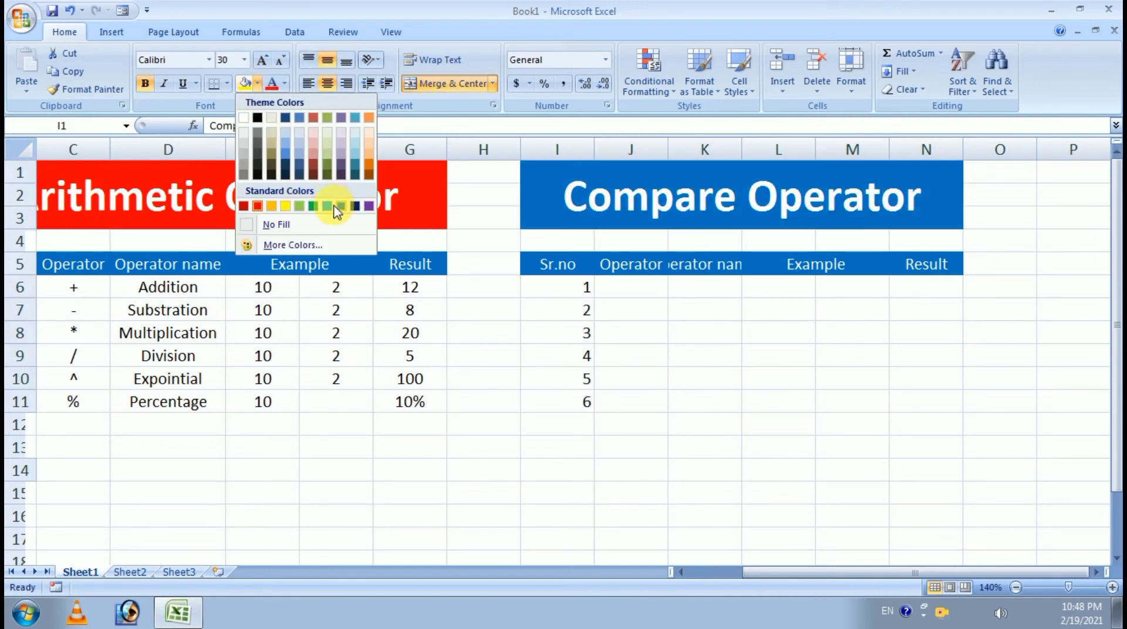
pyautogui.click(314, 206)
pyautogui.moveTo(998, 467); pyautogui.dragTo(928, 466)
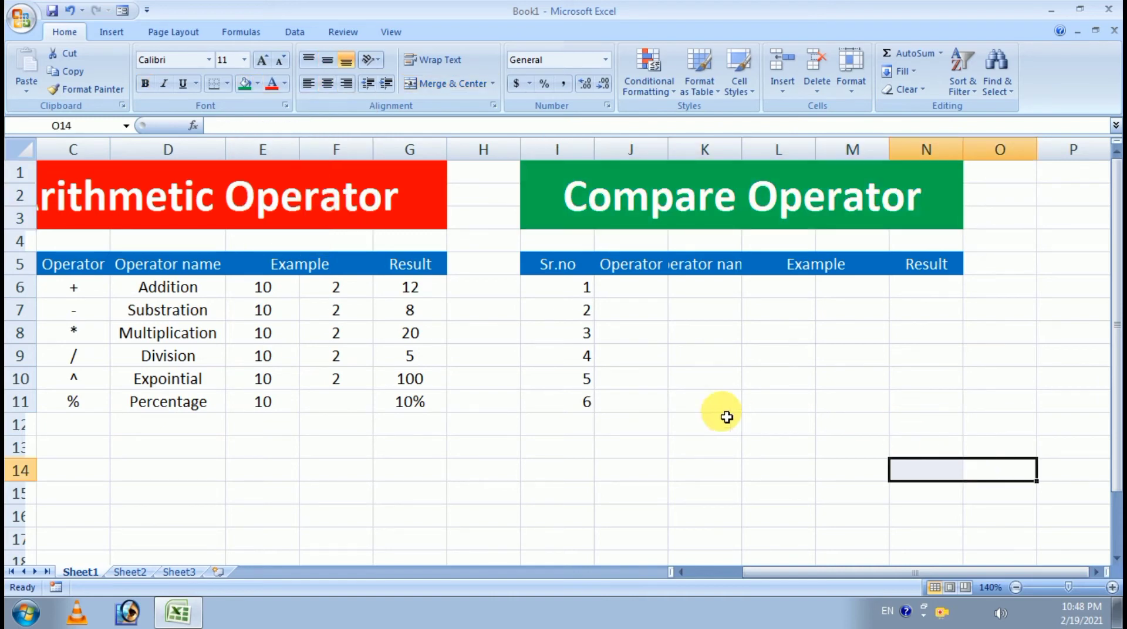
# Step: Enter the comparison operators >, <, =, >=, <= and <> in order down the Operator column, J6:J11
pyautogui.click(640, 291)
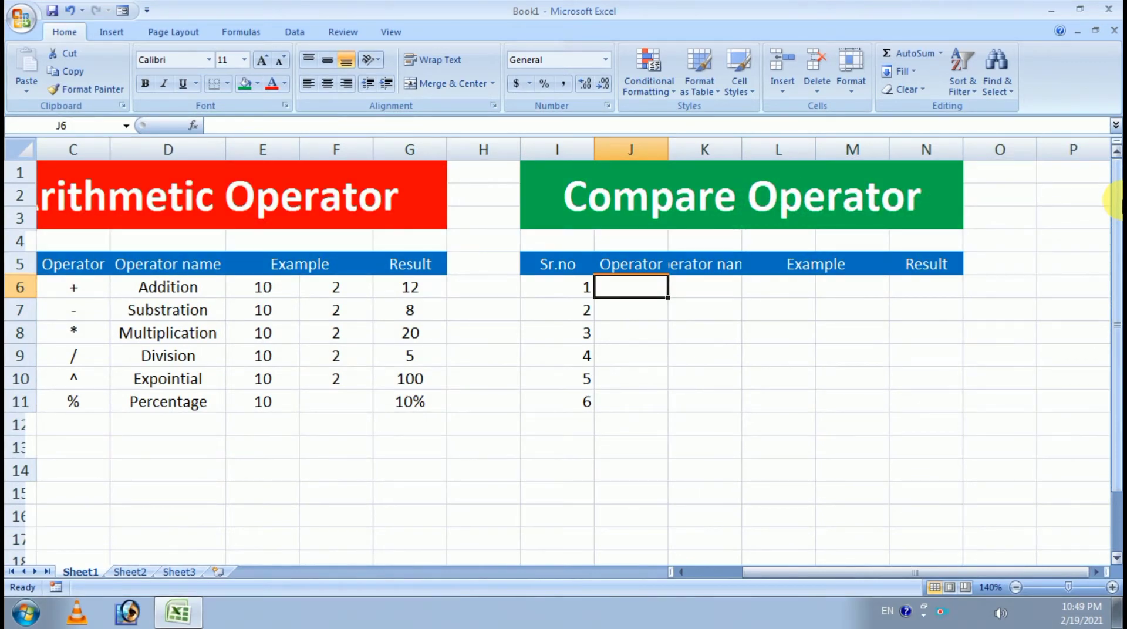
pyautogui.write('>')
pyautogui.press('Return')
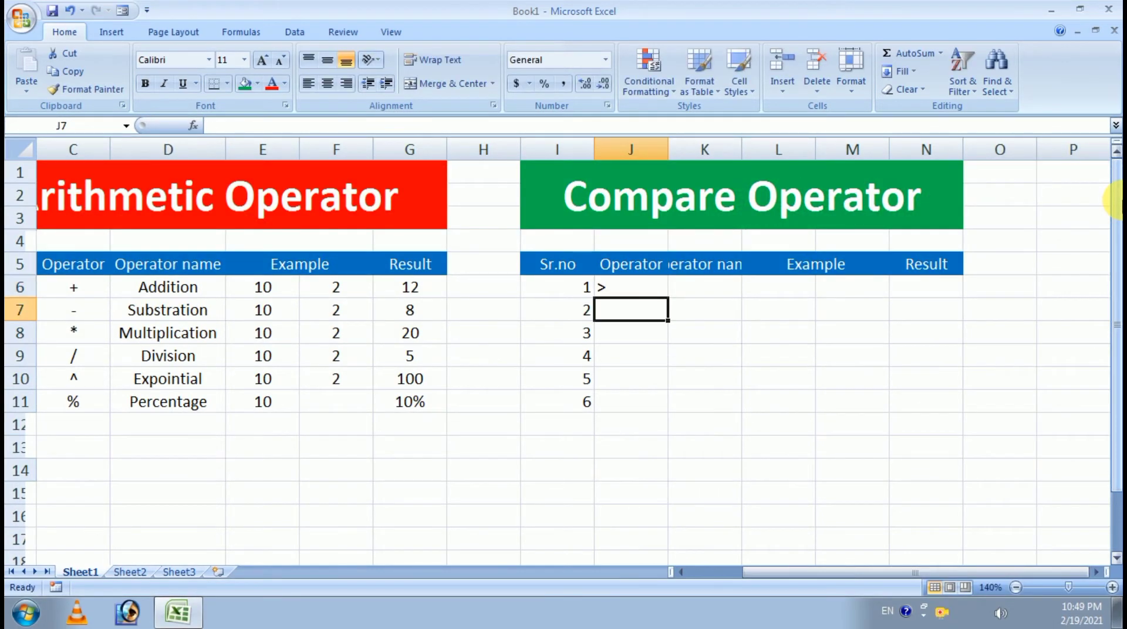
pyautogui.write('<')
pyautogui.press('Return')
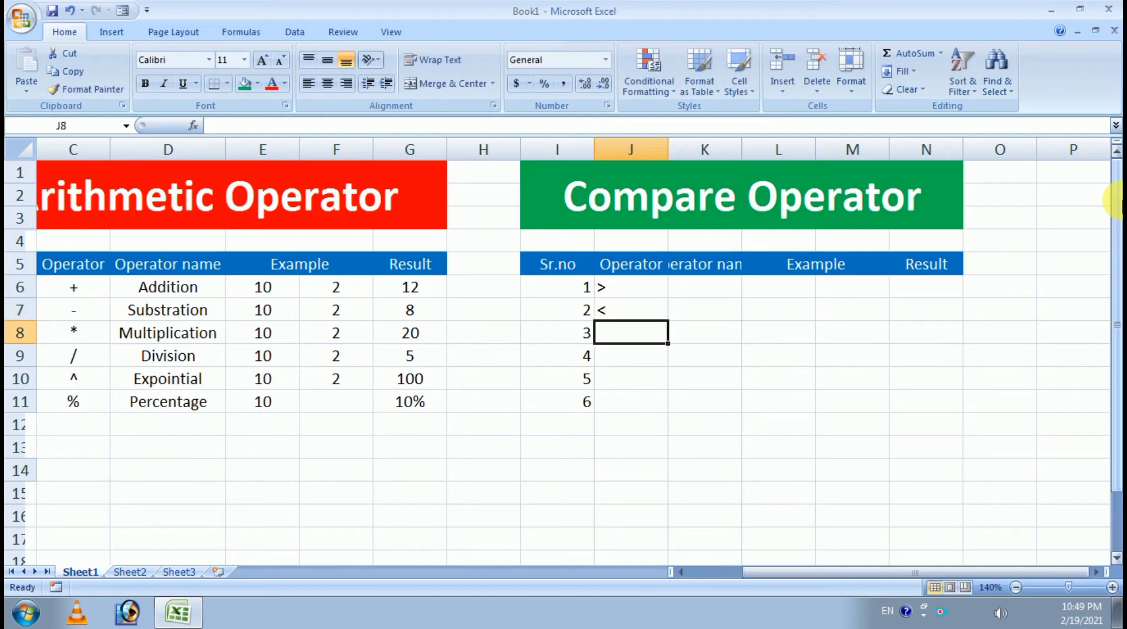
pyautogui.write('=')
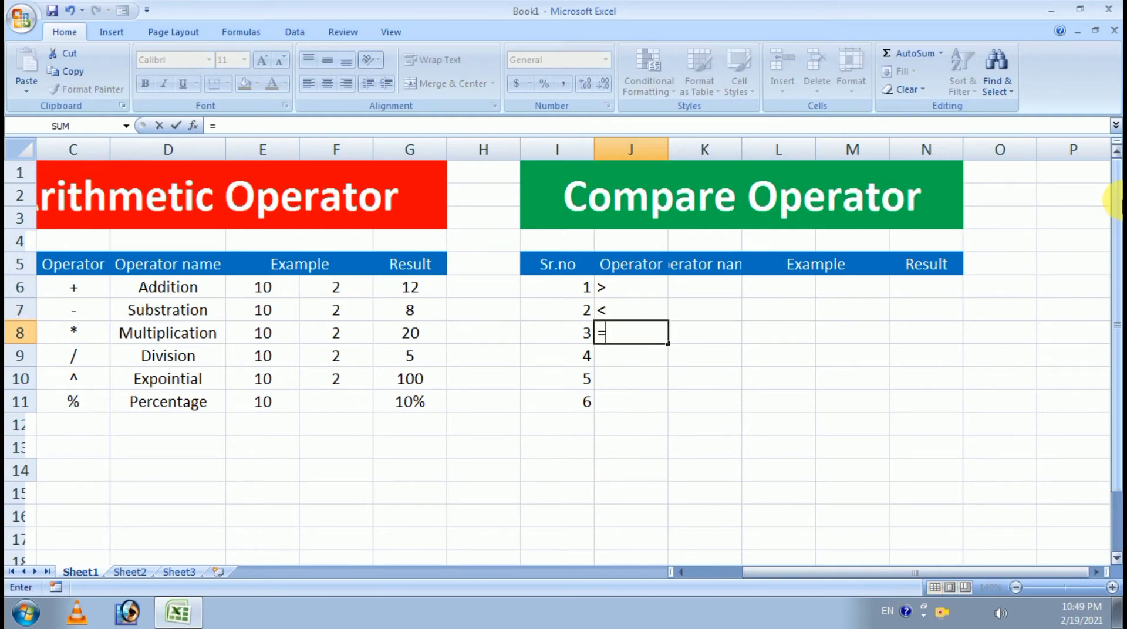
pyautogui.press('Return')
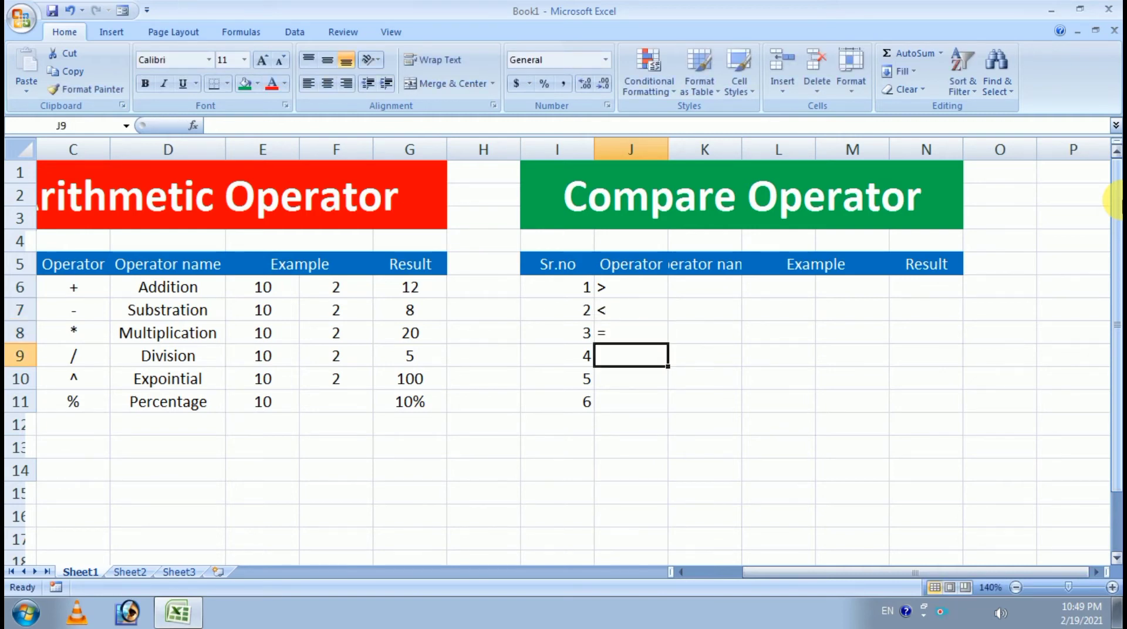
pyautogui.write('>=')
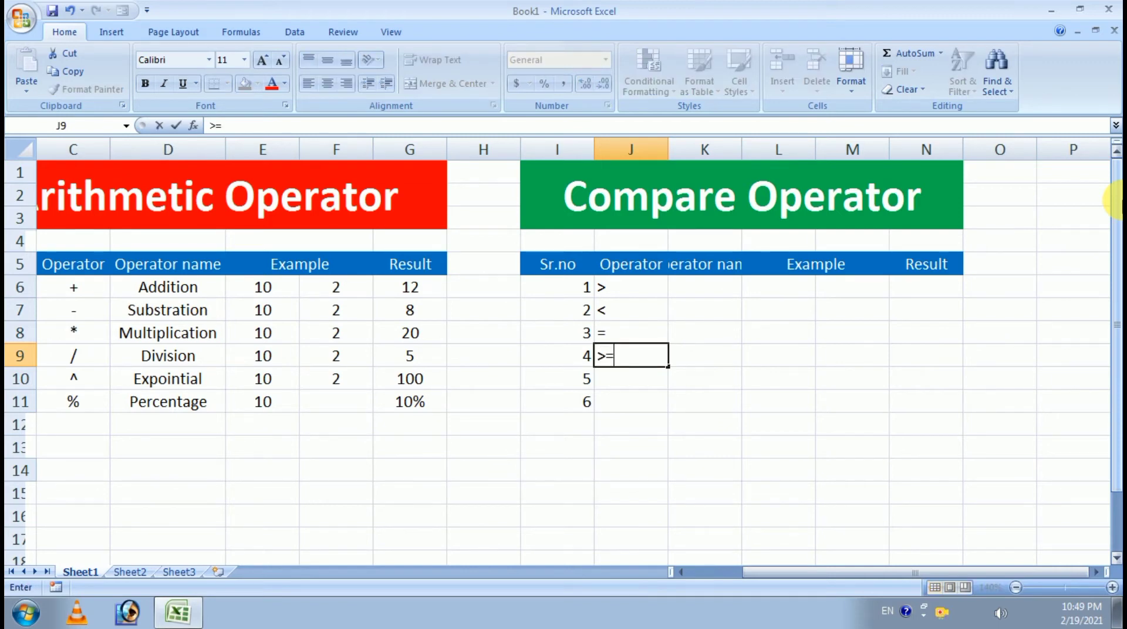
pyautogui.press('Return')
pyautogui.write('<=')
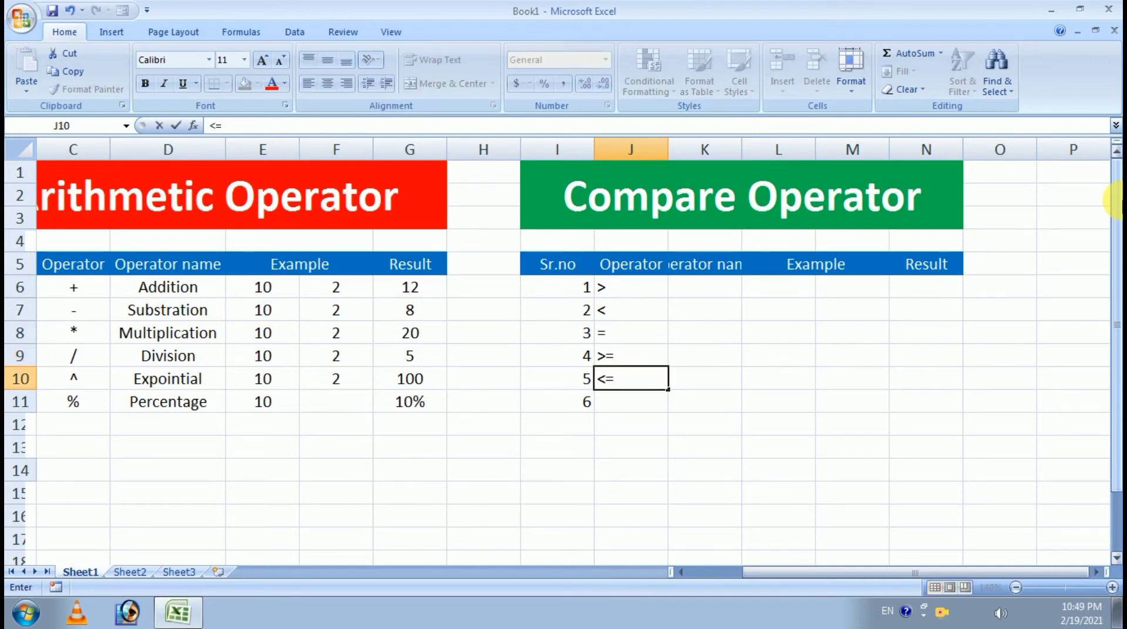
pyautogui.press('Return')
pyautogui.write('<>')
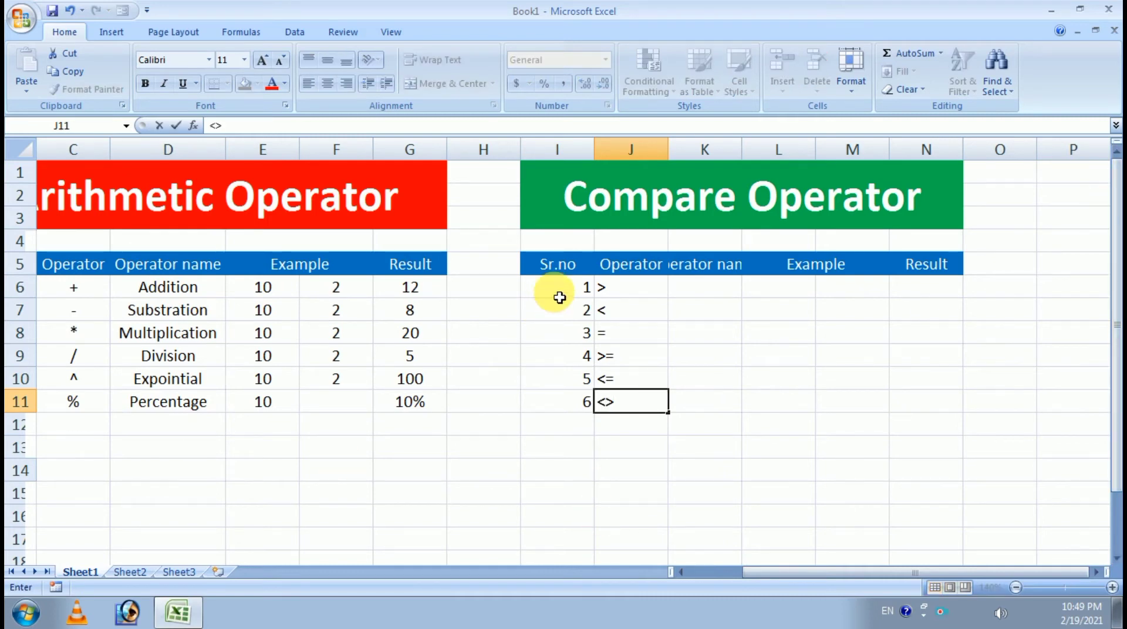
# Step: Center the contents of I6:N11 horizontally and widen column K so the "Operator name" header fits
pyautogui.moveTo(554, 293); pyautogui.dragTo(915, 415)
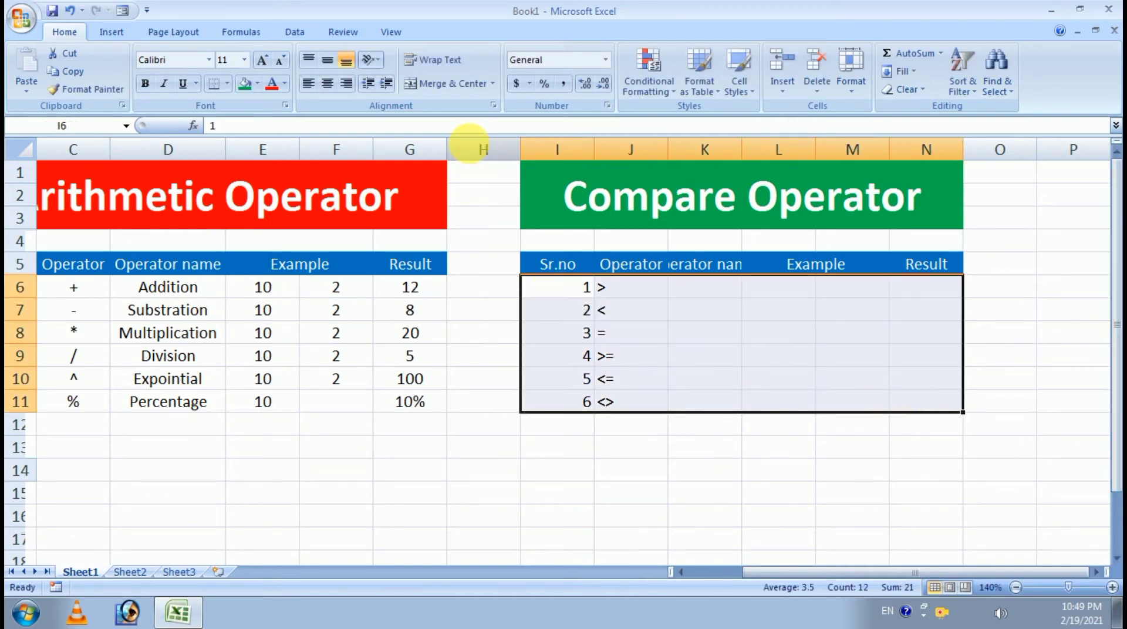
pyautogui.click(327, 83)
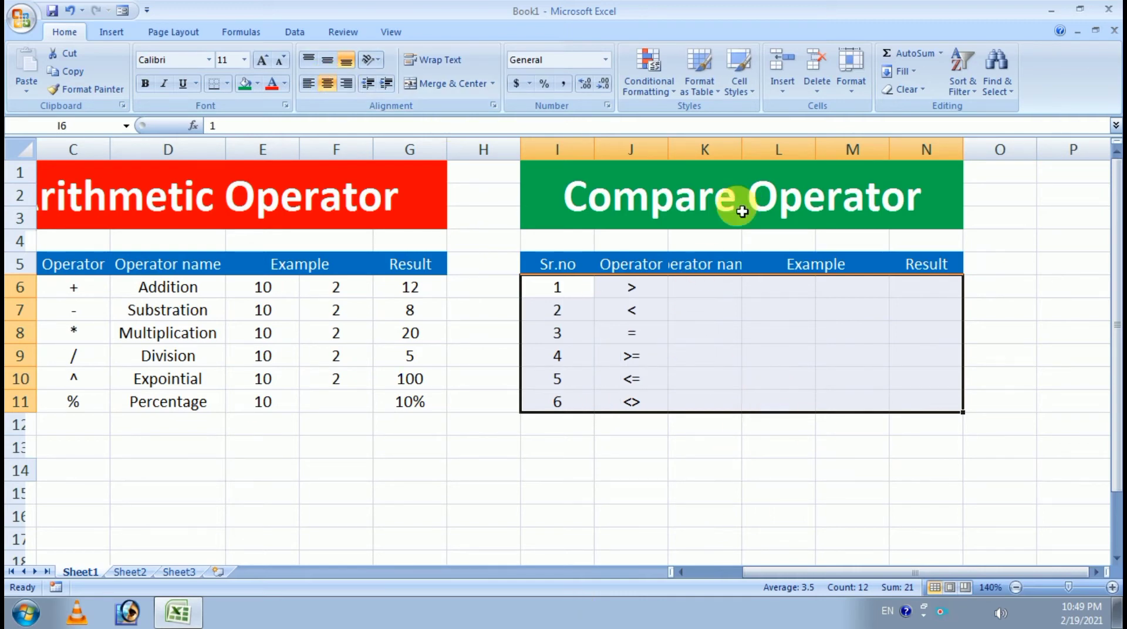
pyautogui.moveTo(750, 150); pyautogui.dragTo(787, 154)
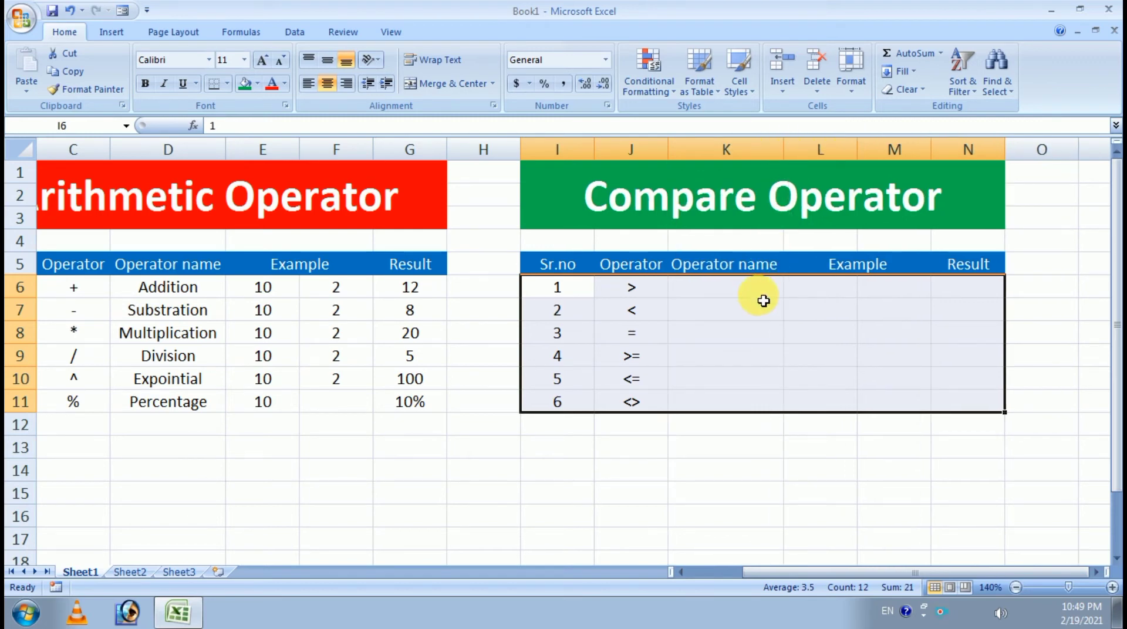
# Step: Enter "Is Grather then" as the operator name in both K6 and K7
pyautogui.click(758, 297)
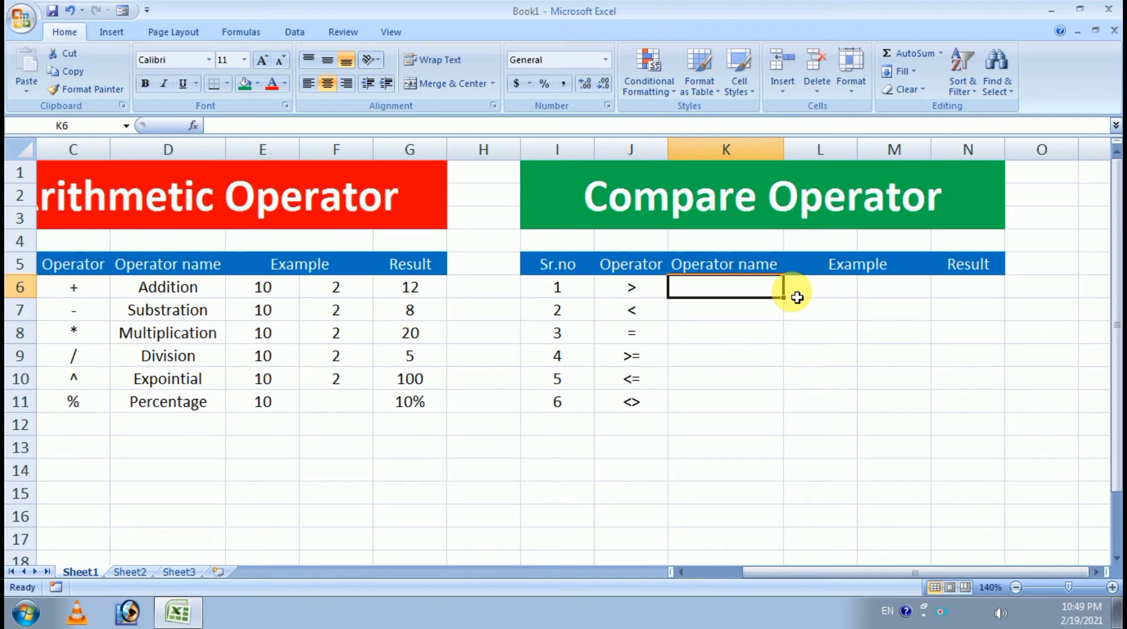
pyautogui.press('F2')
pyautogui.write('Is Grather then')
pyautogui.press('Return')
pyautogui.write('Is Grather then')
pyautogui.press('Return')
pyautogui.press('F2')
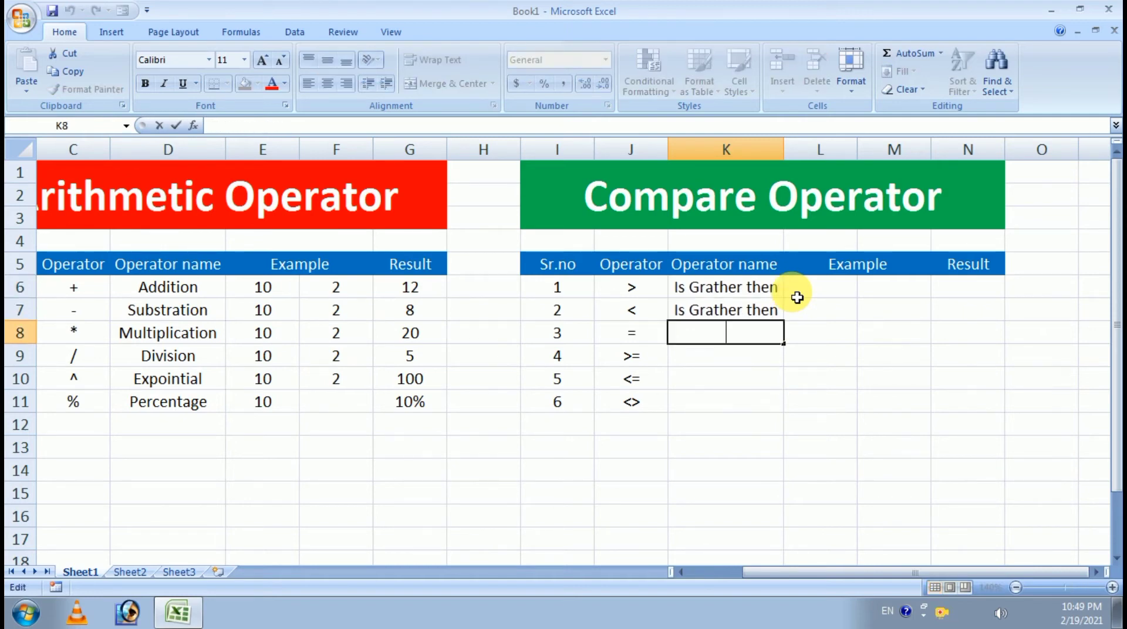
pyautogui.press('Escape')
# Step: Change the operator name in K7 to "Is less then" and enter "Equal to" in K8
pyautogui.press('Up')
pyautogui.press('F2')
pyautogui.press('Left')
pyautogui.press('Left')
pyautogui.press('Left')
pyautogui.press('Left')
pyautogui.press('Left')
pyautogui.press('BackSpace')
pyautogui.press('BackSpace')
pyautogui.press('BackSpace')
pyautogui.press('BackSpace')
pyautogui.press('BackSpace')
pyautogui.press('BackSpace')
pyautogui.press('BackSpace')
pyautogui.write('less')
pyautogui.press('Return')
pyautogui.write('Equal to')
pyautogui.press('Return')
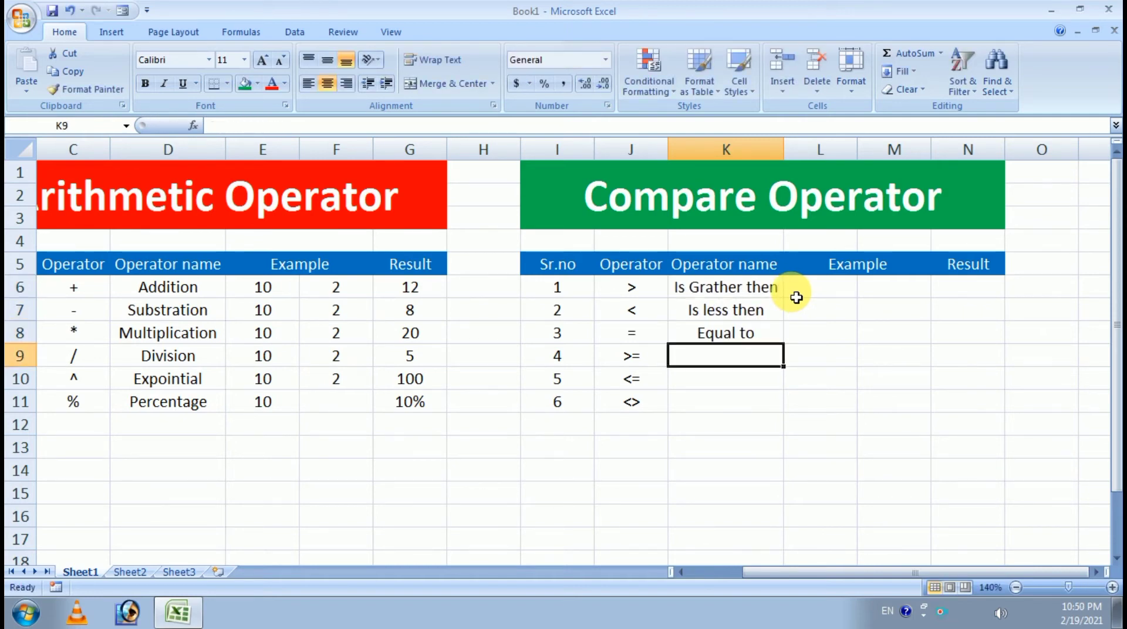
# Step: Widen column K and enter "Is Grather then or Equal to" as the operator name in K9
pyautogui.moveTo(784, 149); pyautogui.dragTo(833, 149)
pyautogui.write('Is Grather then')
pyautogui.press('Return')
pyautogui.press('Up')
pyautogui.press('F2')
pyautogui.write('or Equal to')
pyautogui.press('Return')
# Step: Enter "Is less then or Equal to" in K10 and "Not Equal" in K11, widening column K to fit the longest name
pyautogui.write('is')
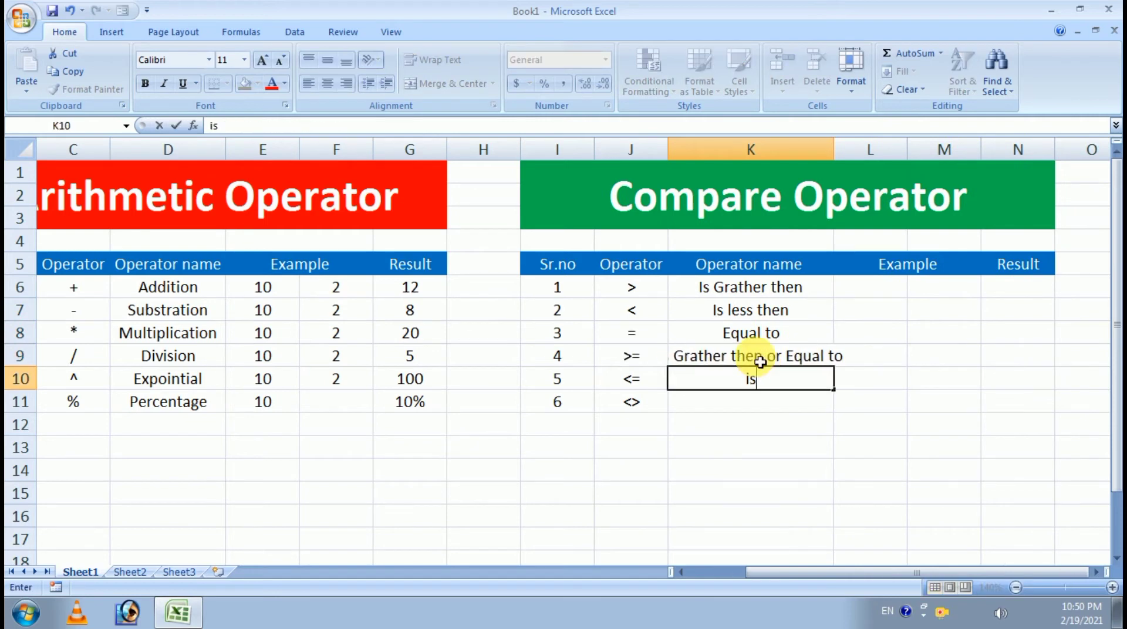
pyautogui.write(' less then')
pyautogui.press('Return')
pyautogui.press('Up')
pyautogui.press('F2')
pyautogui.write('or Equ')
pyautogui.write('t Equal')
pyautogui.press('Return')
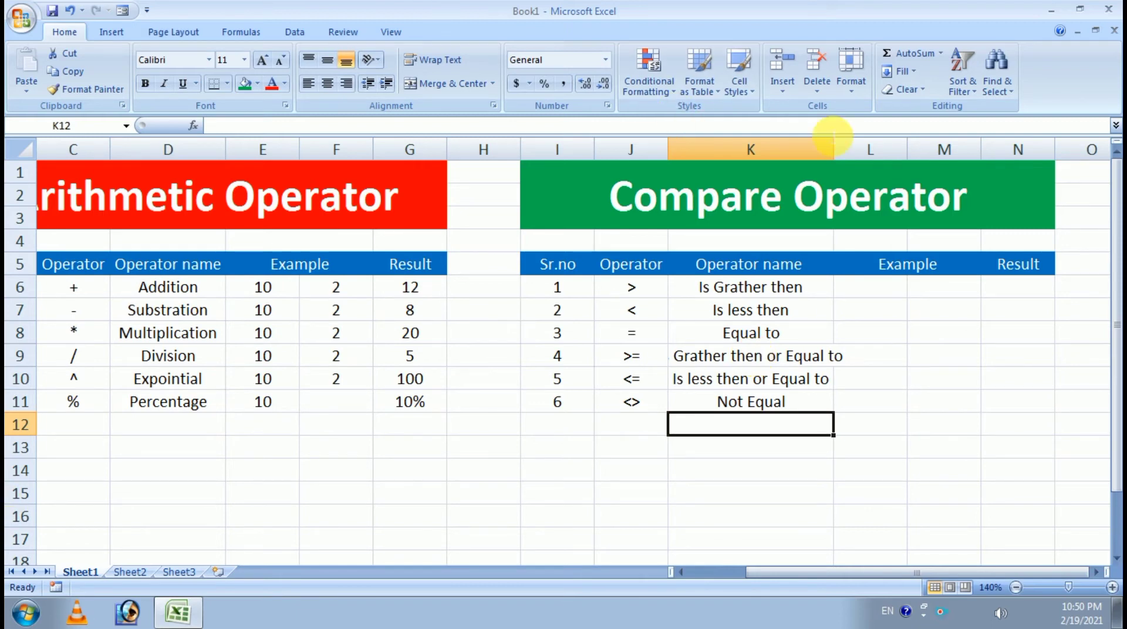
pyautogui.moveTo(834, 154); pyautogui.dragTo(867, 157)
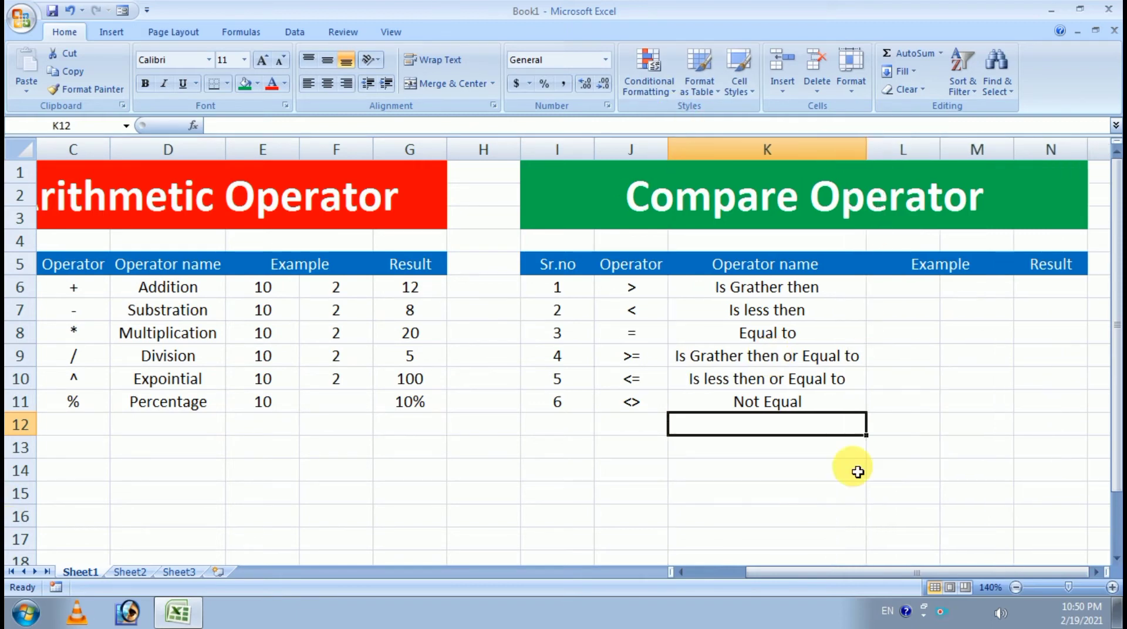
# Step: Enter the example values 10 in L6 and 5 in M6, and fill both down to row 11
pyautogui.click(1097, 572)
pyautogui.click(1097, 573)
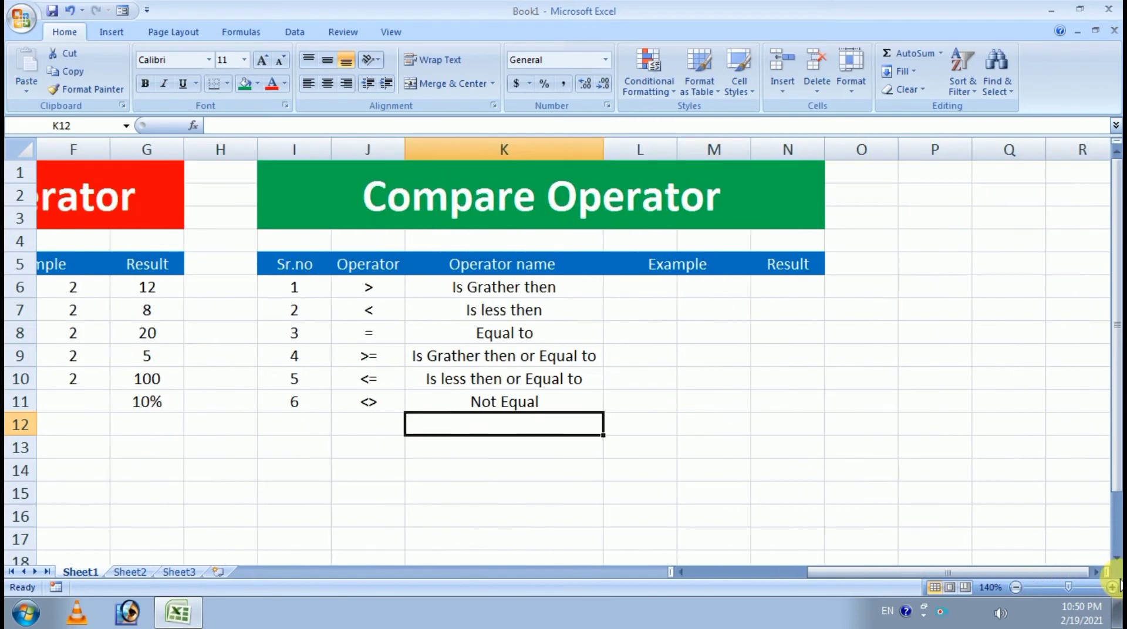
pyautogui.click(1112, 587)
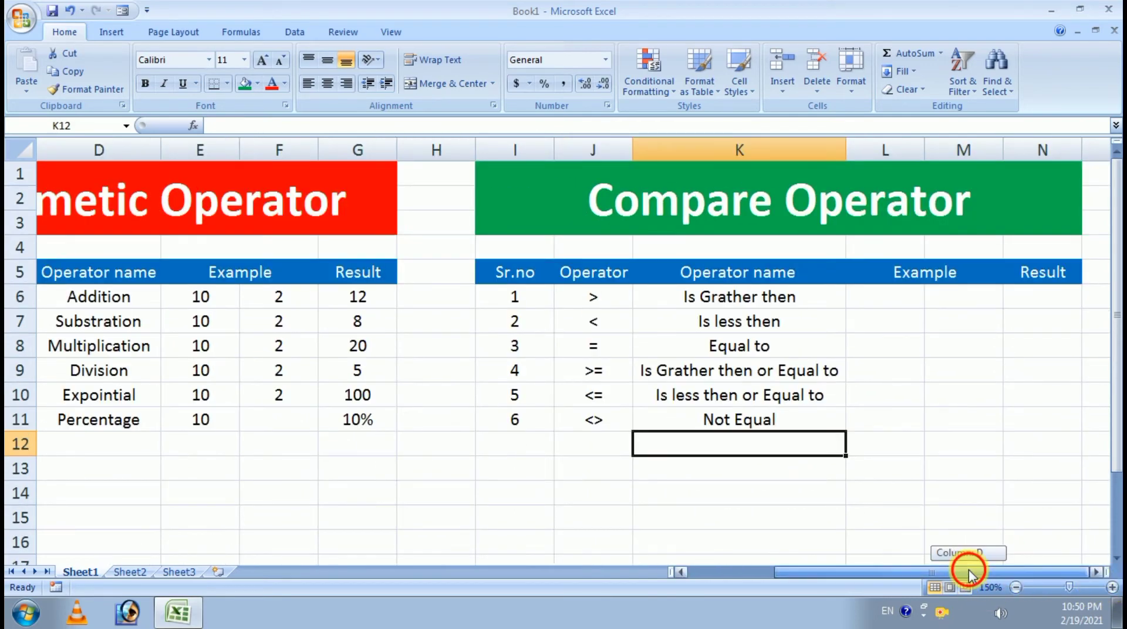
pyautogui.click(1095, 572)
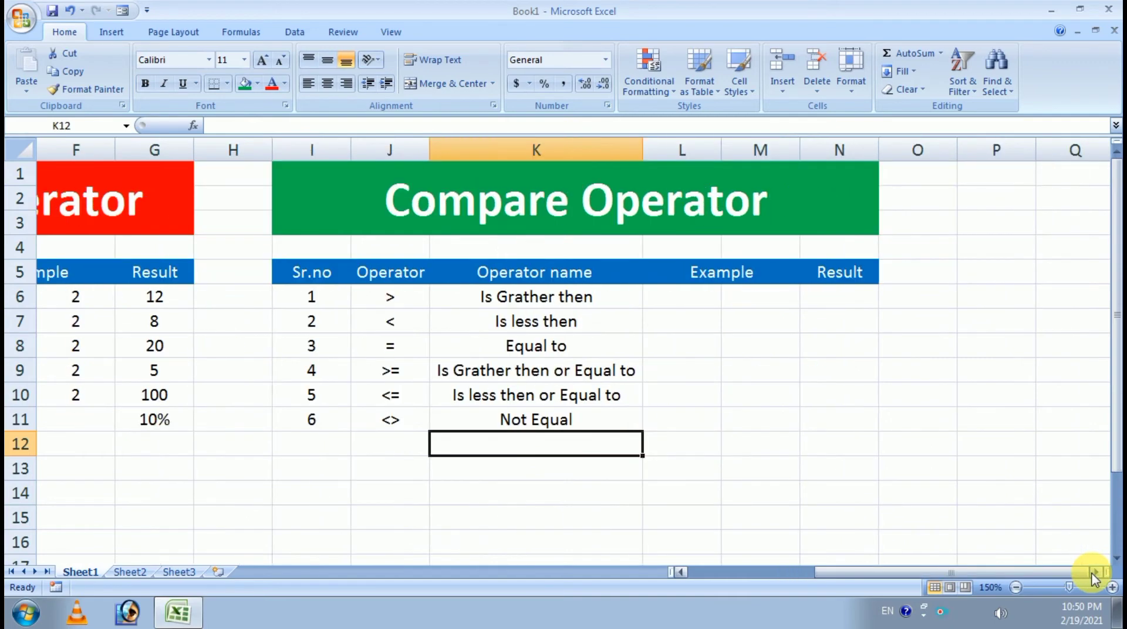
pyautogui.click(1095, 572)
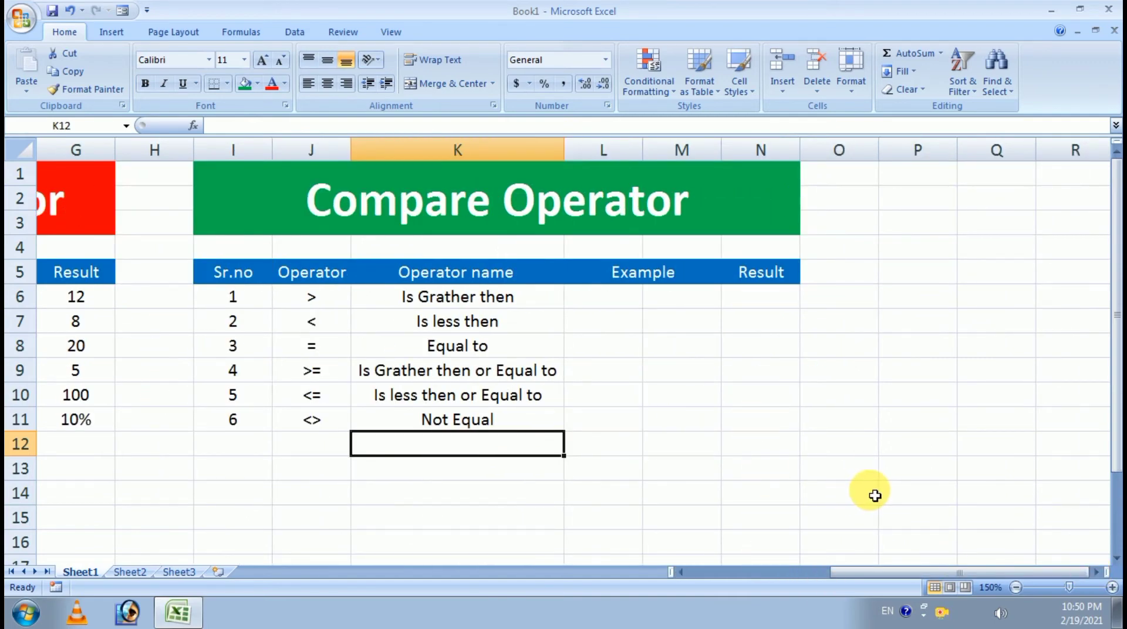
pyautogui.click(611, 299)
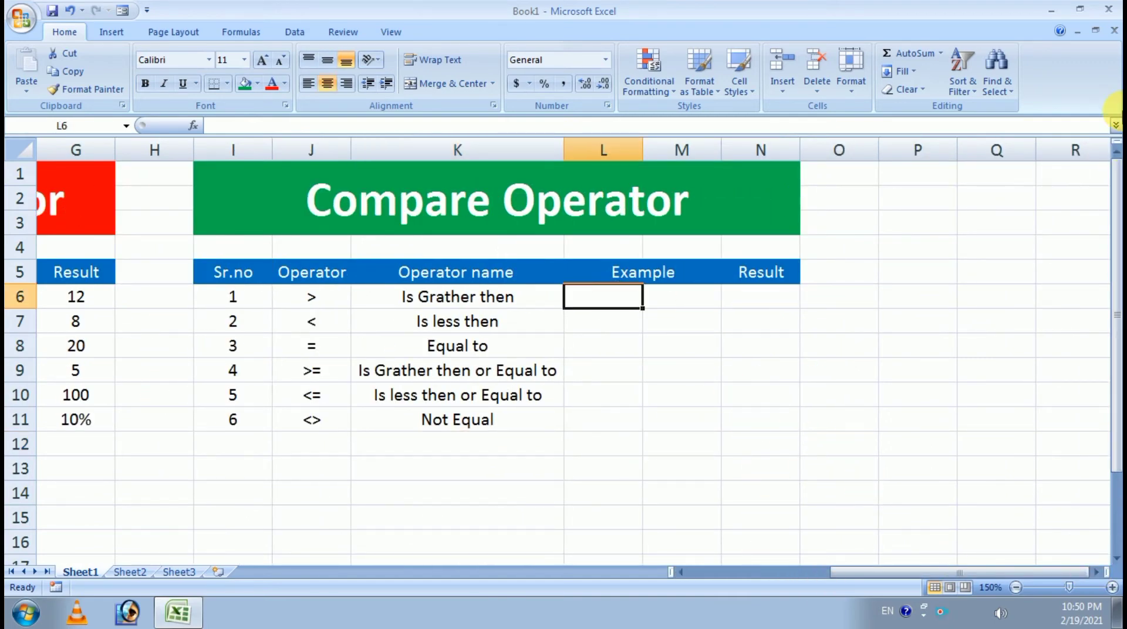
pyautogui.write('10')
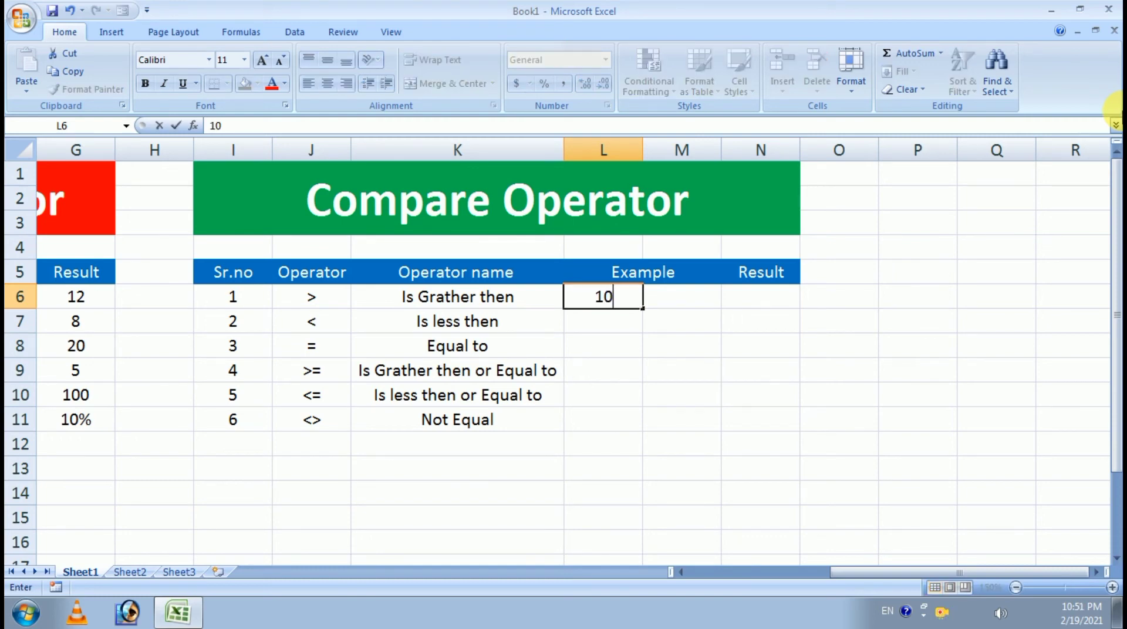
pyautogui.press('Return')
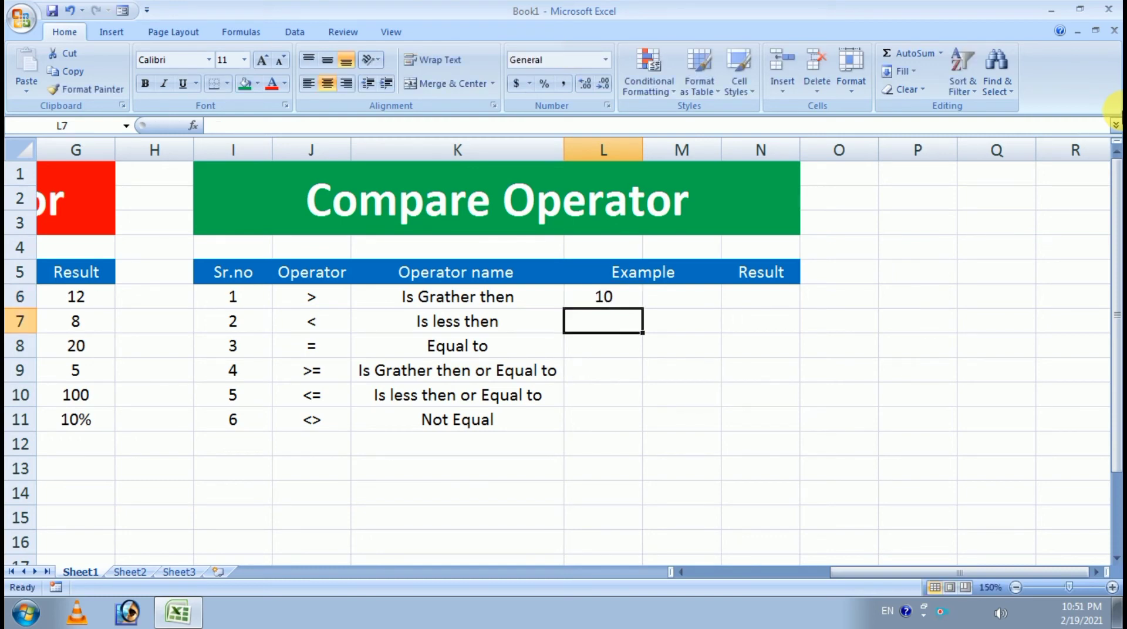
pyautogui.click(667, 300)
pyautogui.write('5')
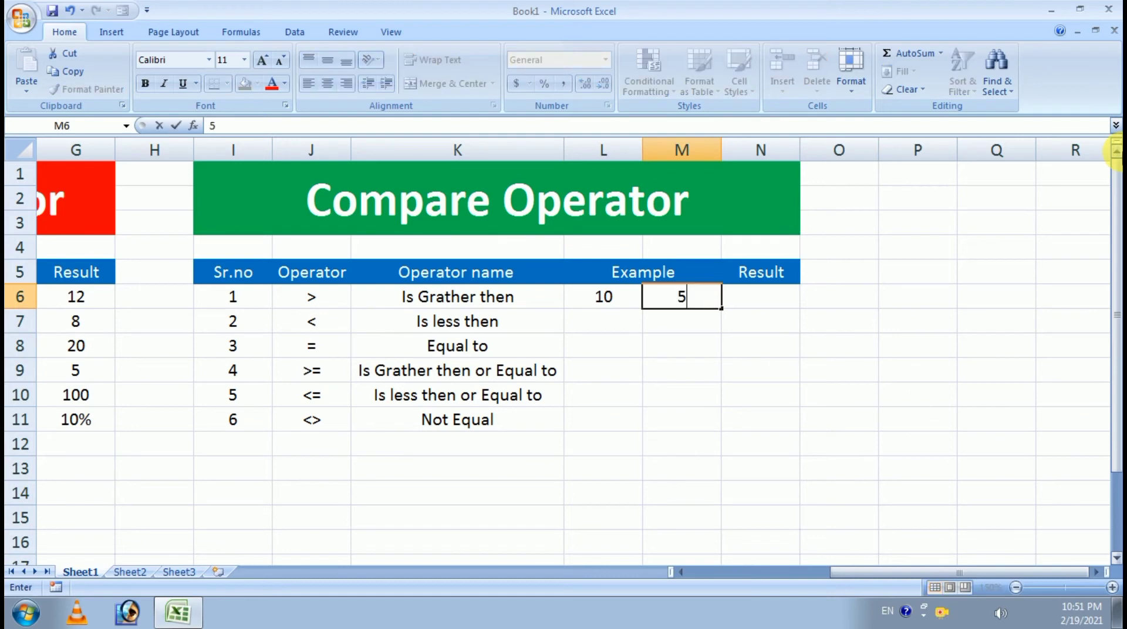
pyautogui.press('Return')
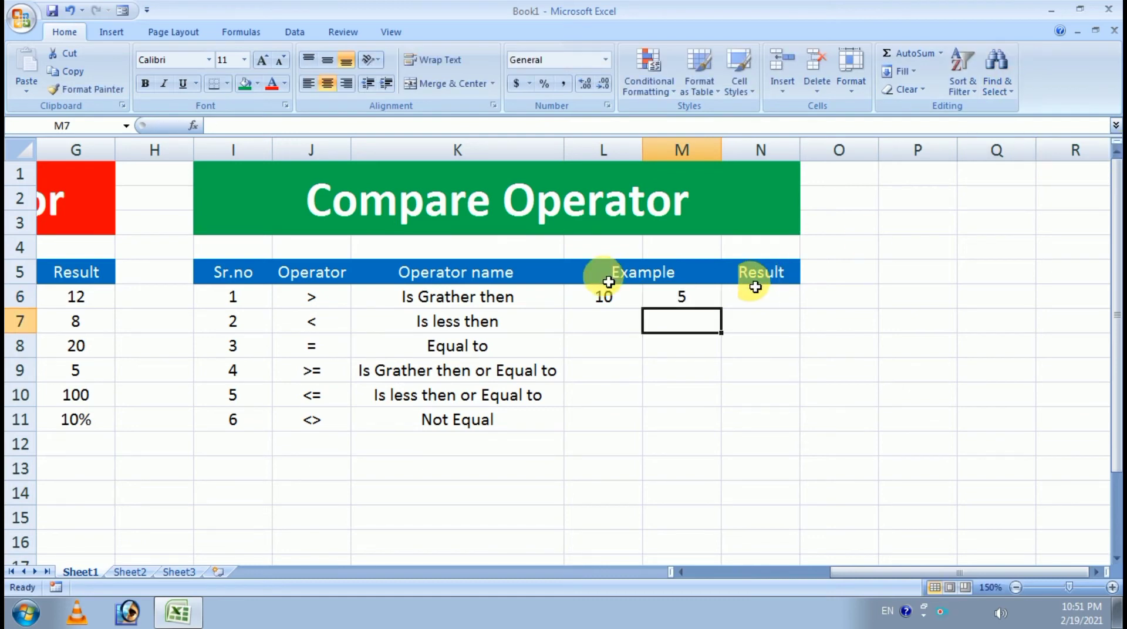
pyautogui.click(590, 301)
pyautogui.moveTo(591, 302); pyautogui.dragTo(730, 430)
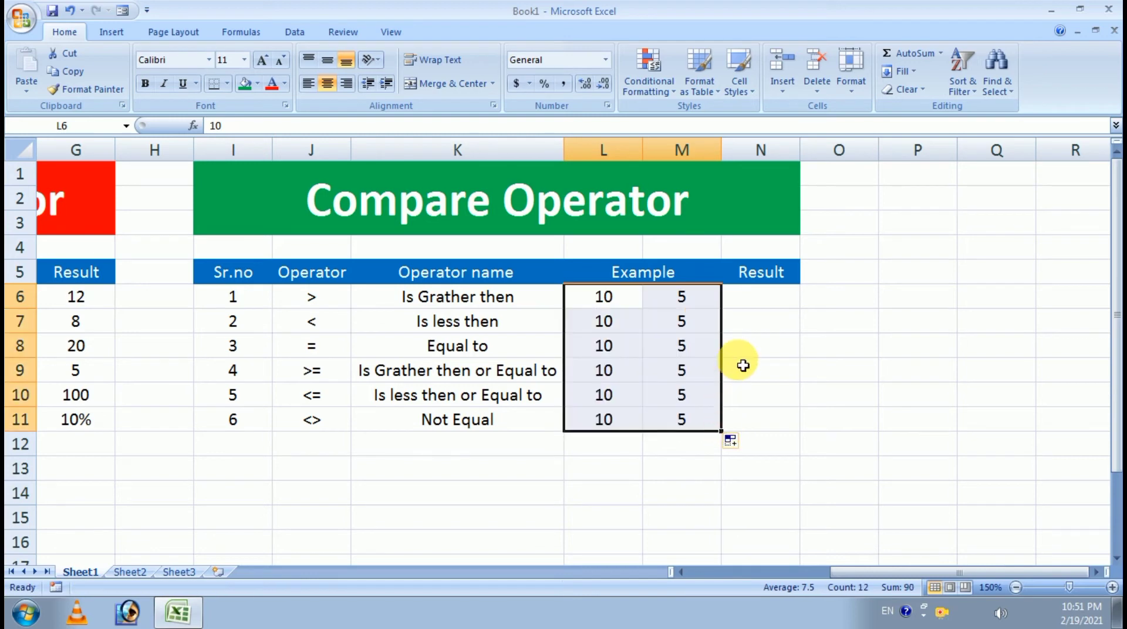
# Step: Enter the greater-than comparison formula =L6>M6 in Result cell N6
pyautogui.click(763, 310)
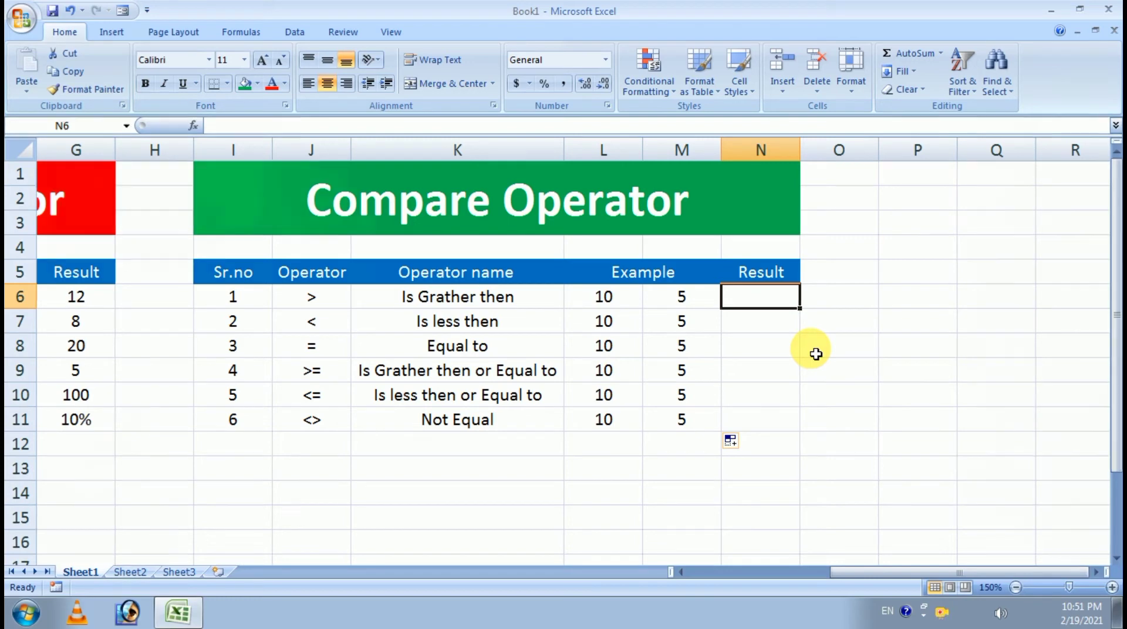
pyautogui.write('=')
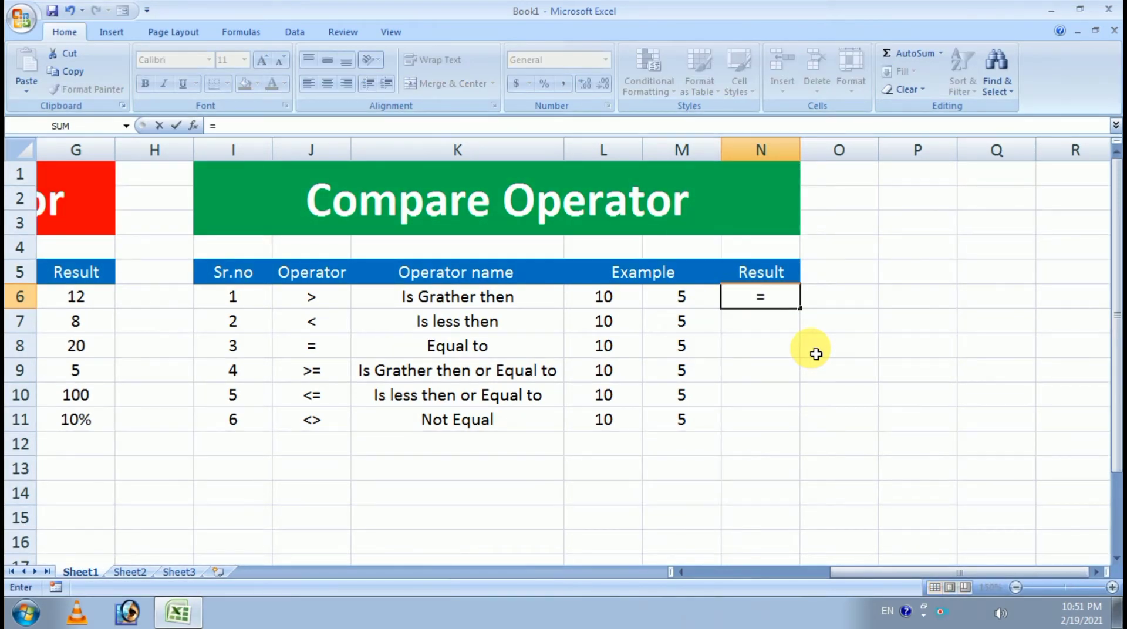
pyautogui.click(627, 303)
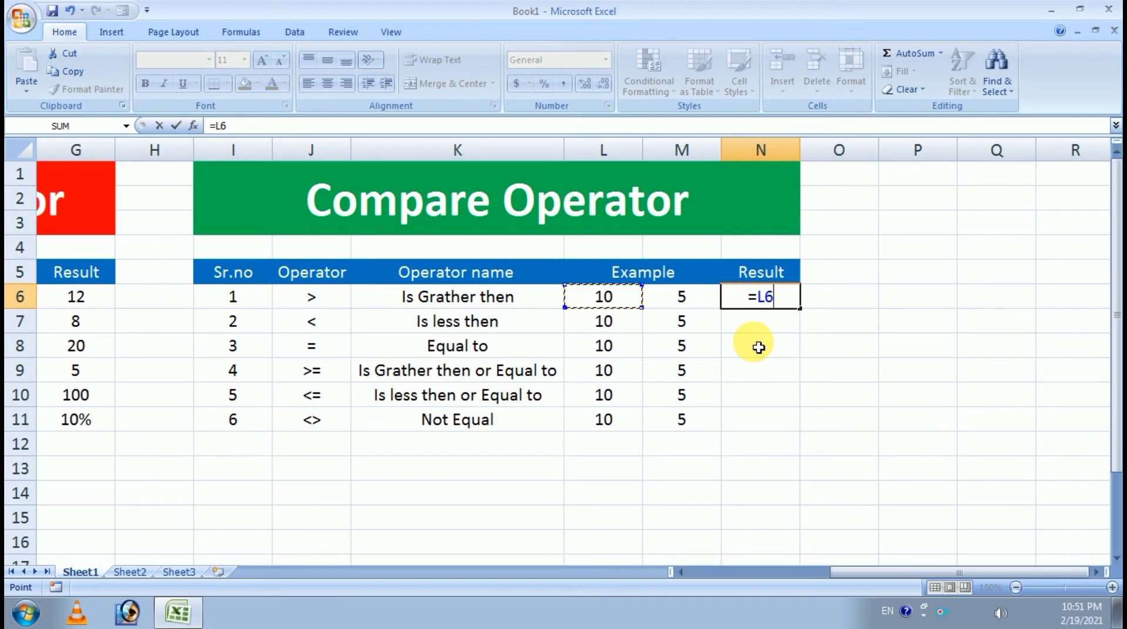
pyautogui.write('>')
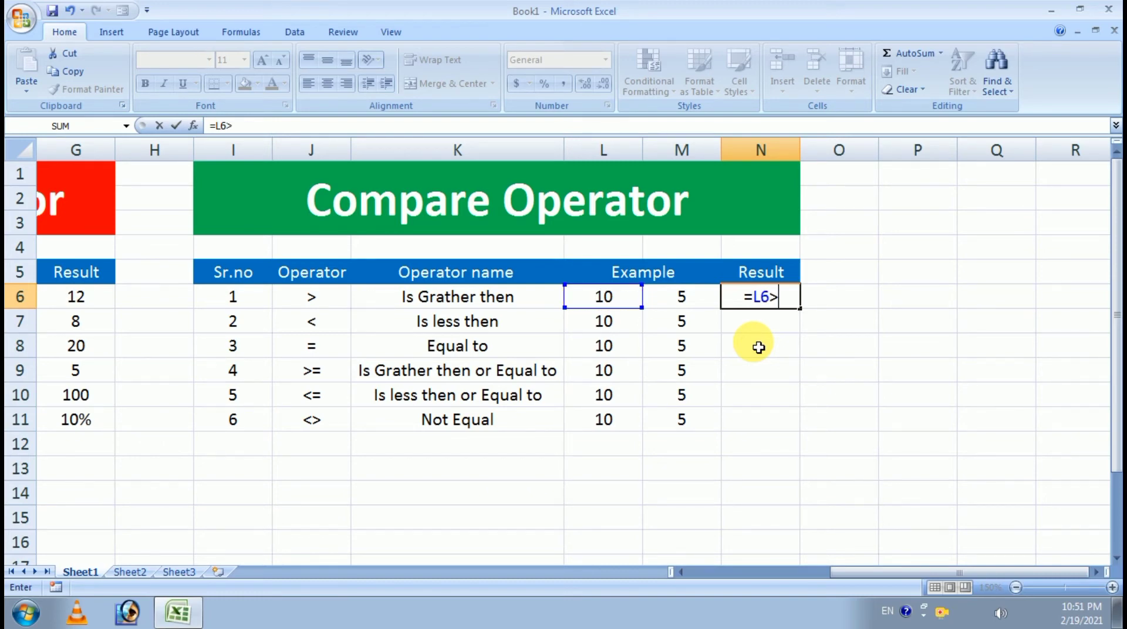
pyautogui.click(675, 297)
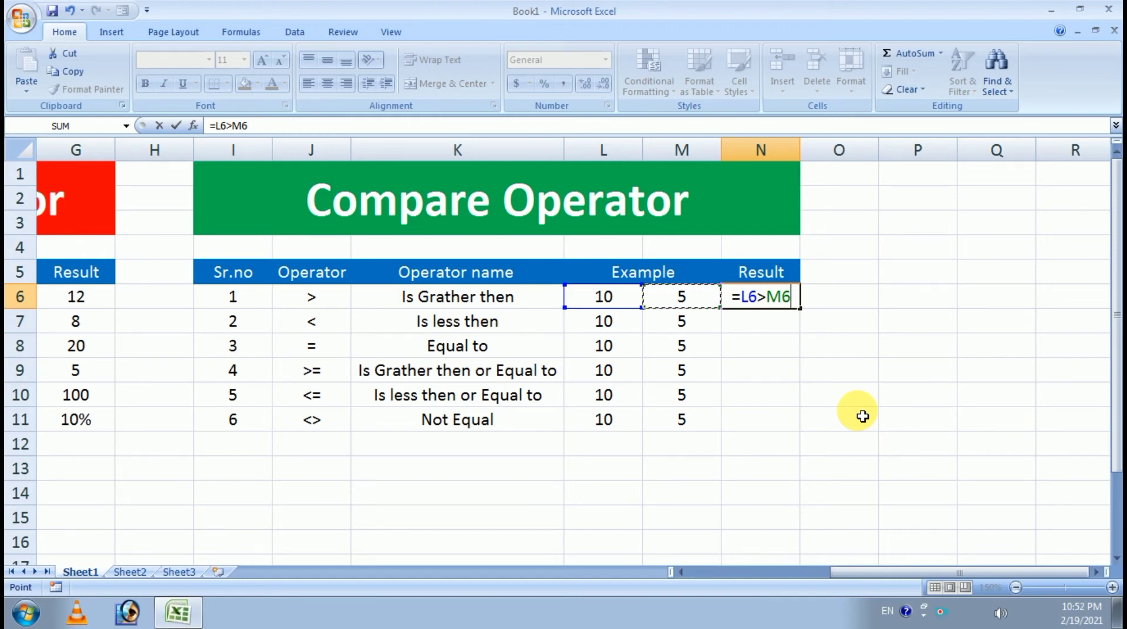
pyautogui.press('Return')
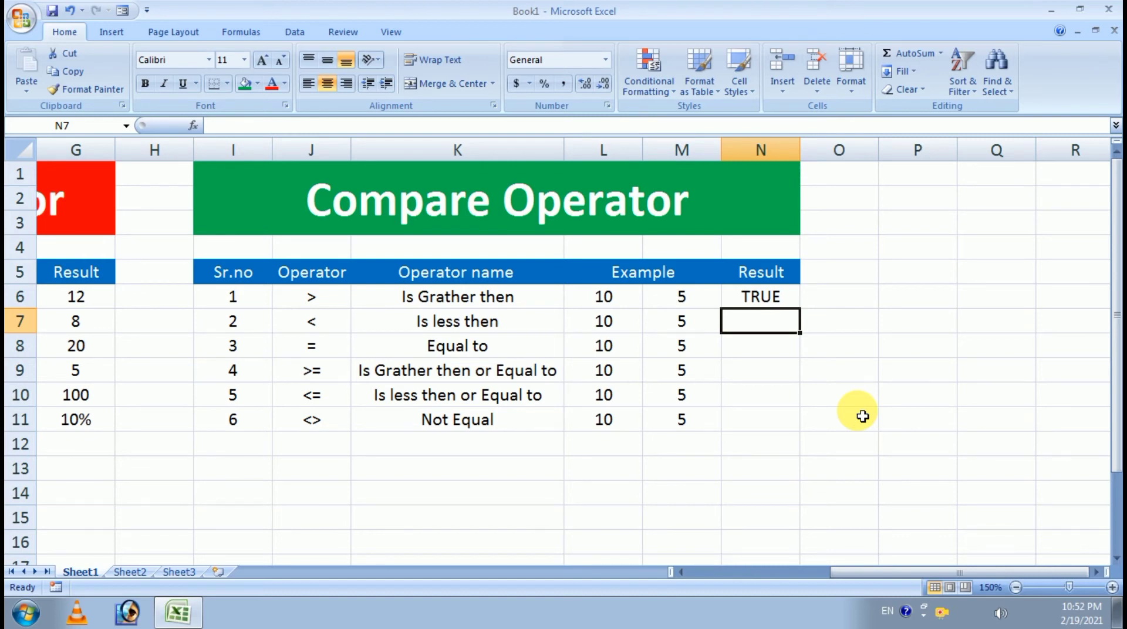
# Step: Enter the less-than comparison formula =L7<M7 in Result cell N7
pyautogui.write('=')
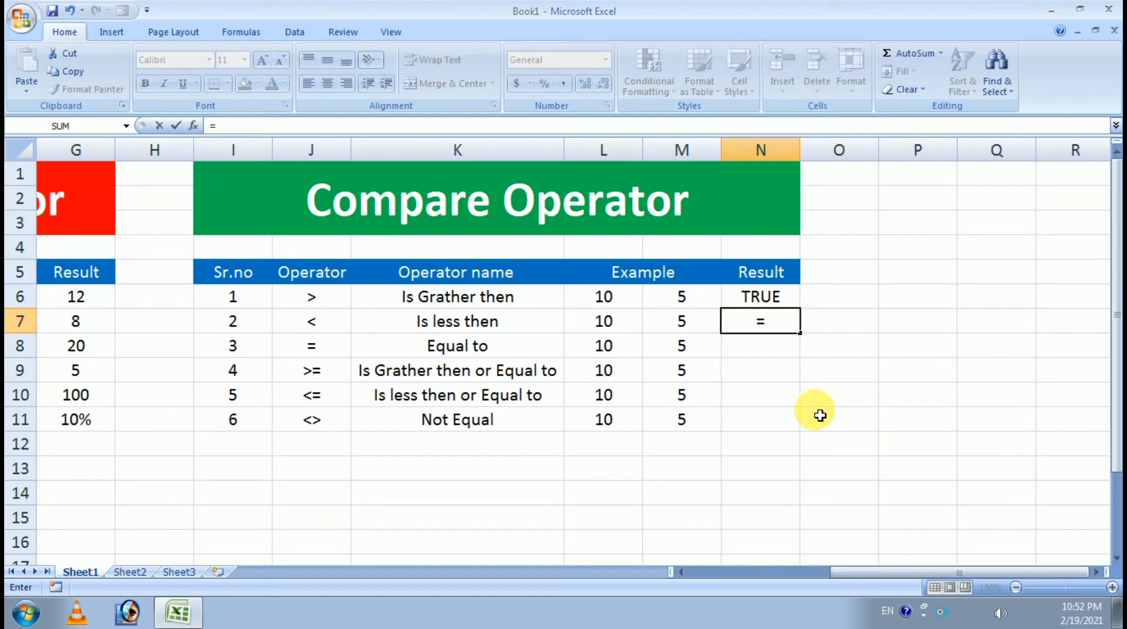
pyautogui.click(596, 323)
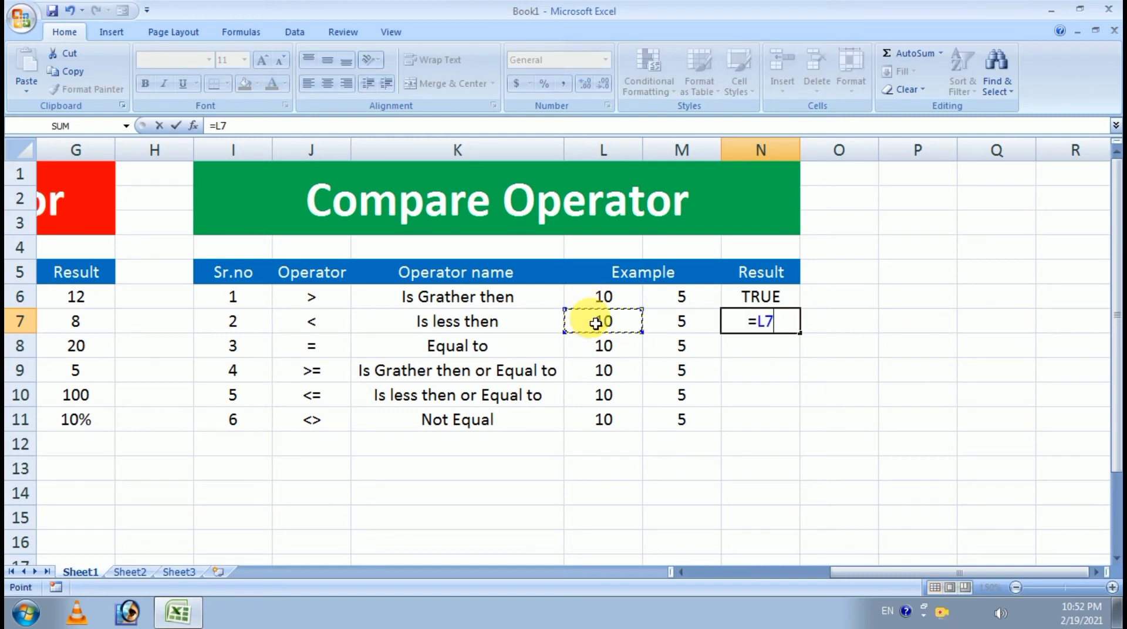
pyautogui.write('<')
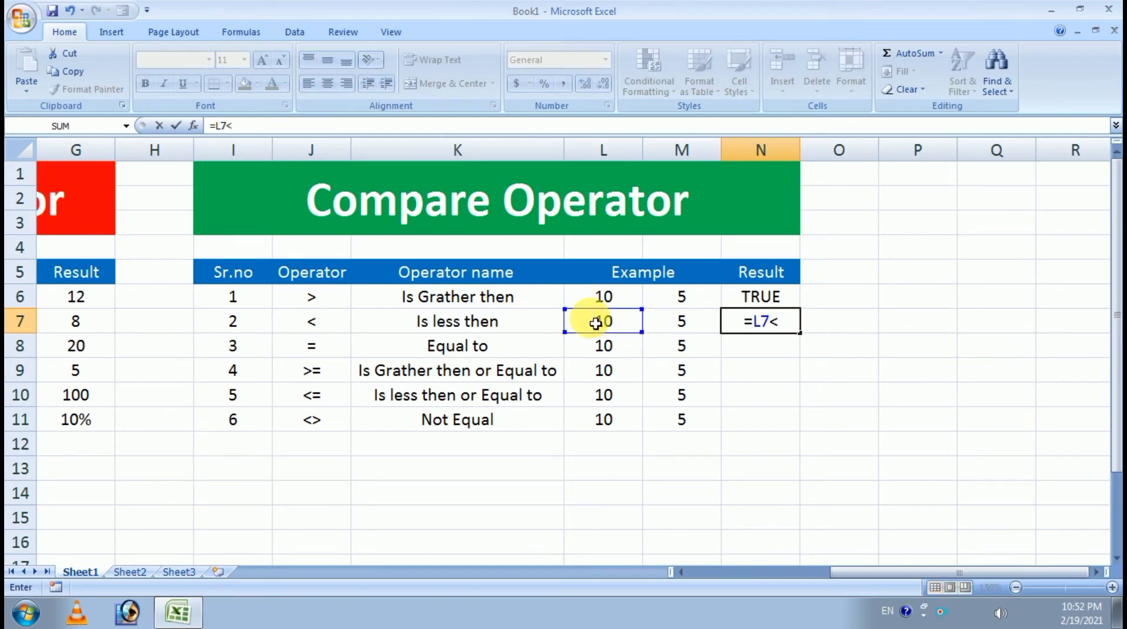
pyautogui.click(676, 322)
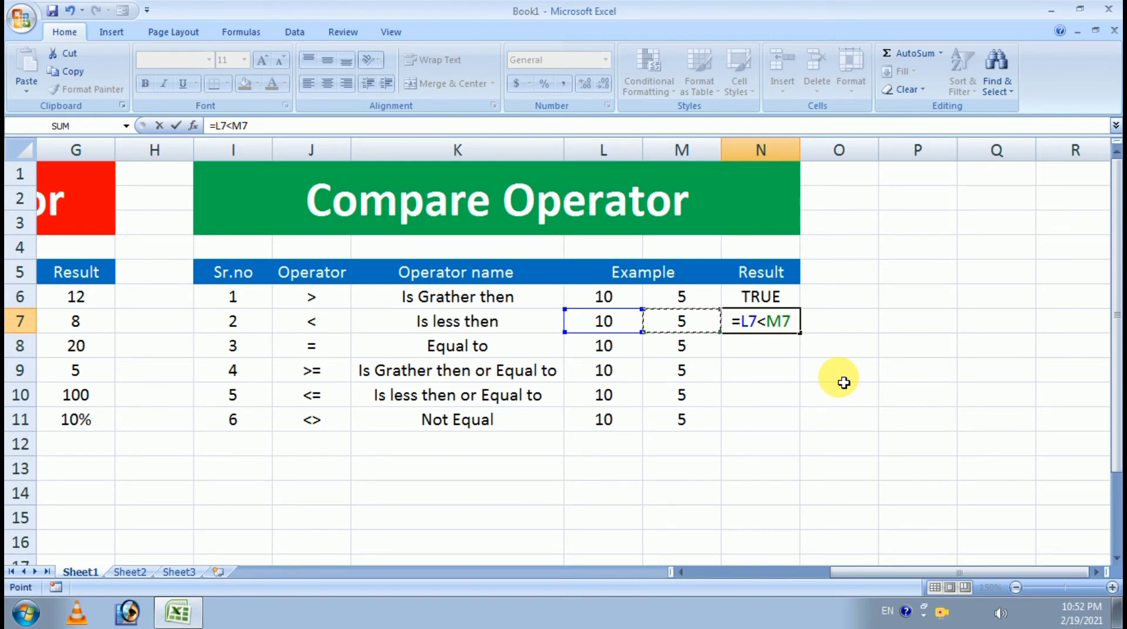
pyautogui.press('Return')
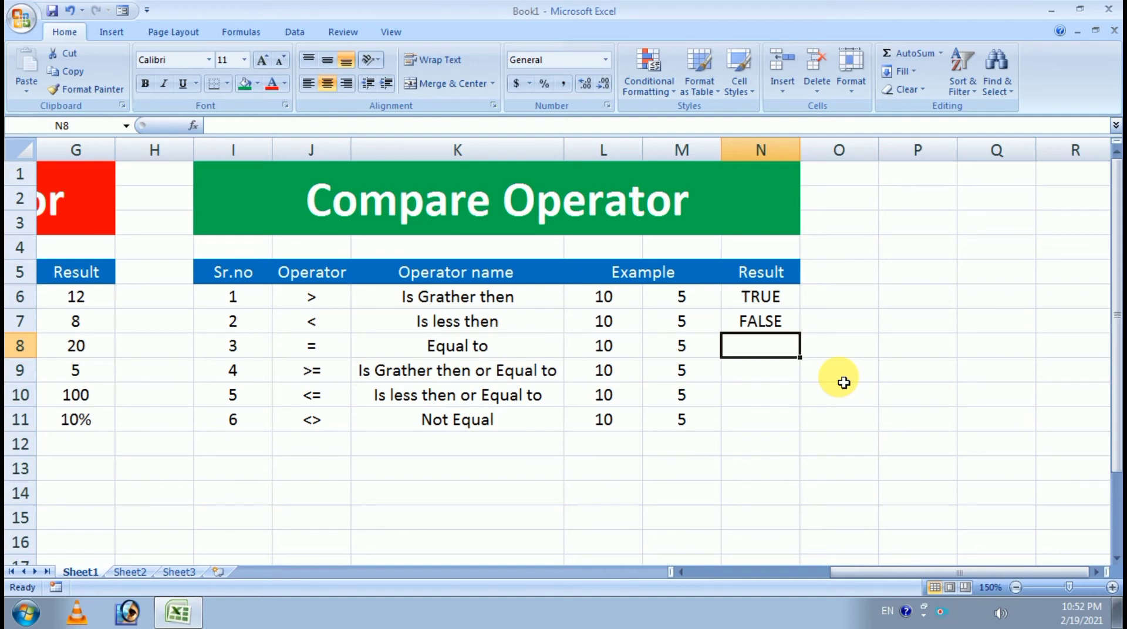
pyautogui.write('==')
pyautogui.press('BackSpace')
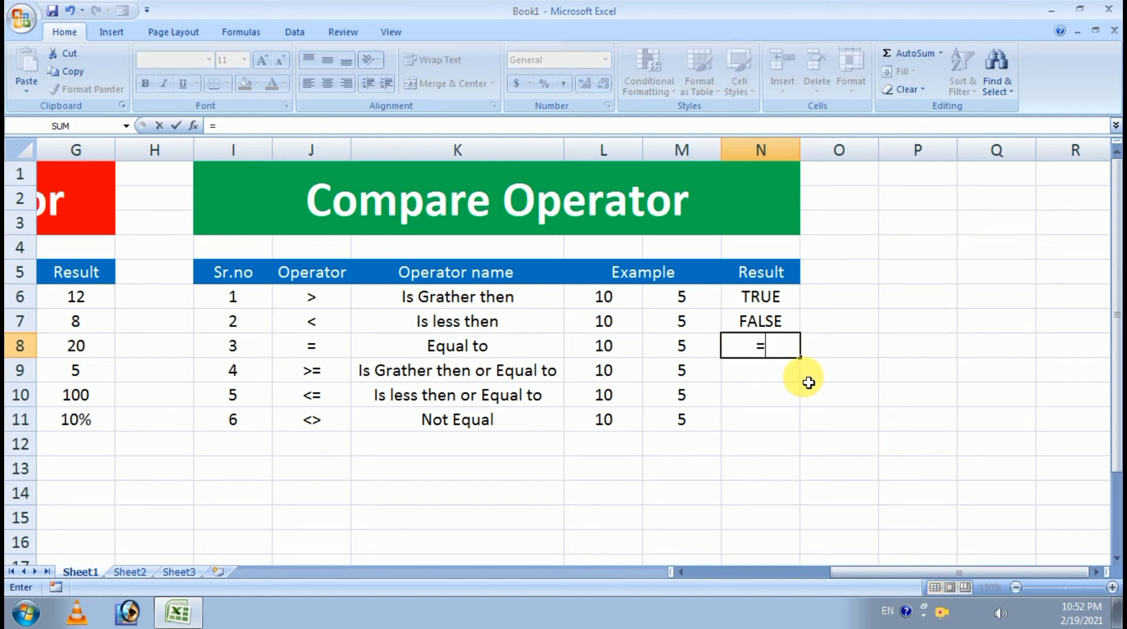
pyautogui.press('BackSpace')
# Step: Change the second example value of the "Equal to" row, M8, to 10
pyautogui.click(683, 352)
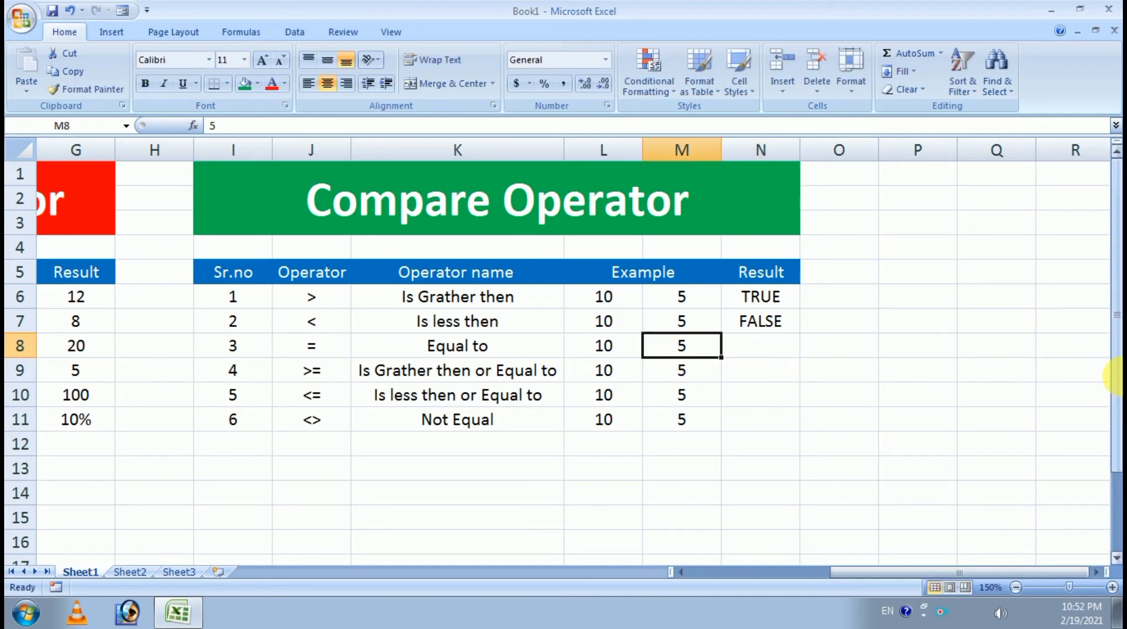
pyautogui.write('10')
pyautogui.press('Return')
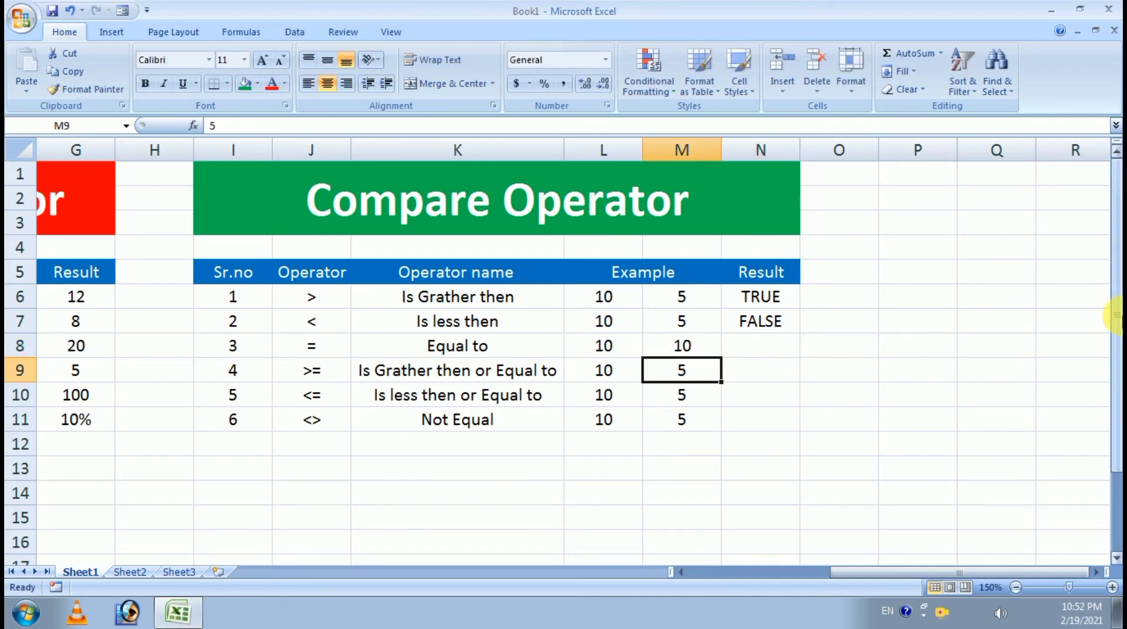
# Step: Enter the equality comparison formula =L8=M8 in Result cell N8
pyautogui.click(787, 347)
pyautogui.write('=')
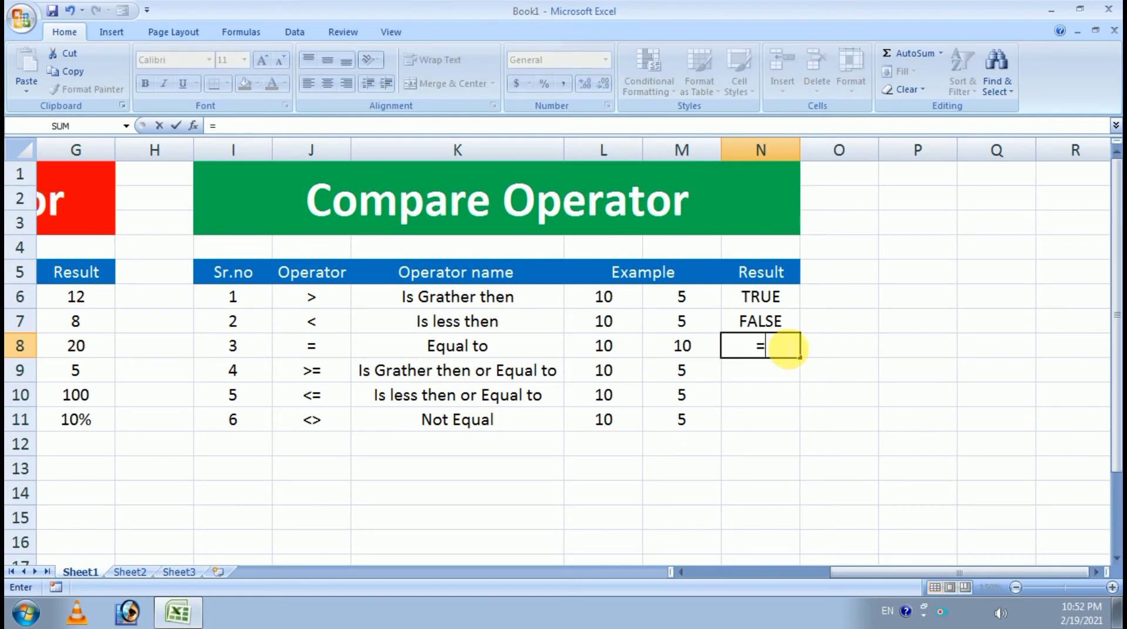
pyautogui.click(611, 346)
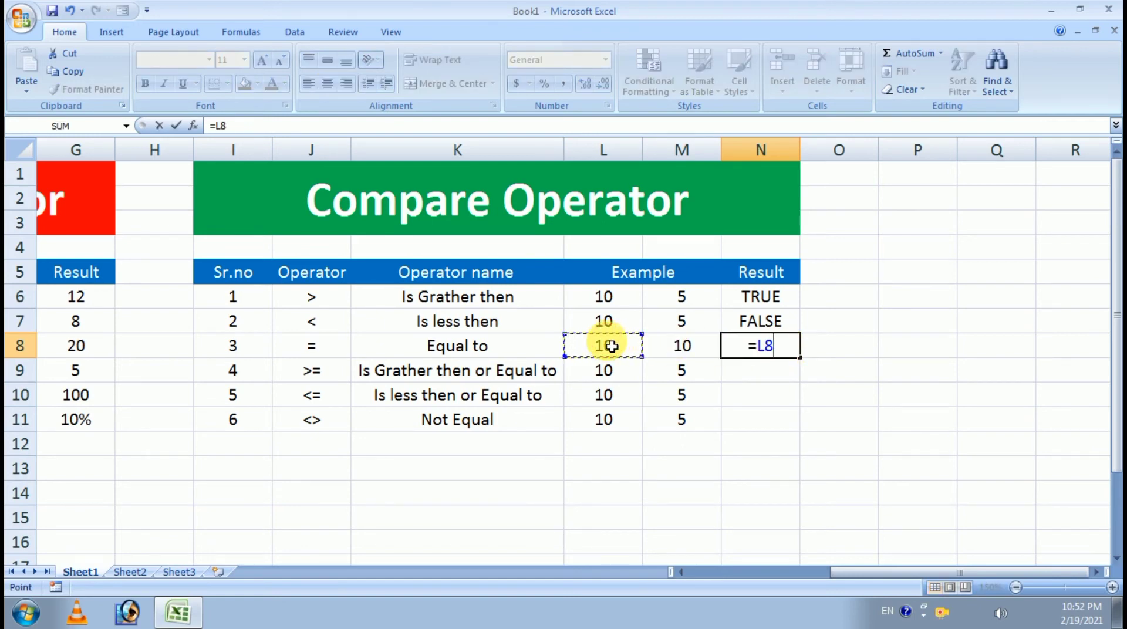
pyautogui.write('=')
pyautogui.click(687, 349)
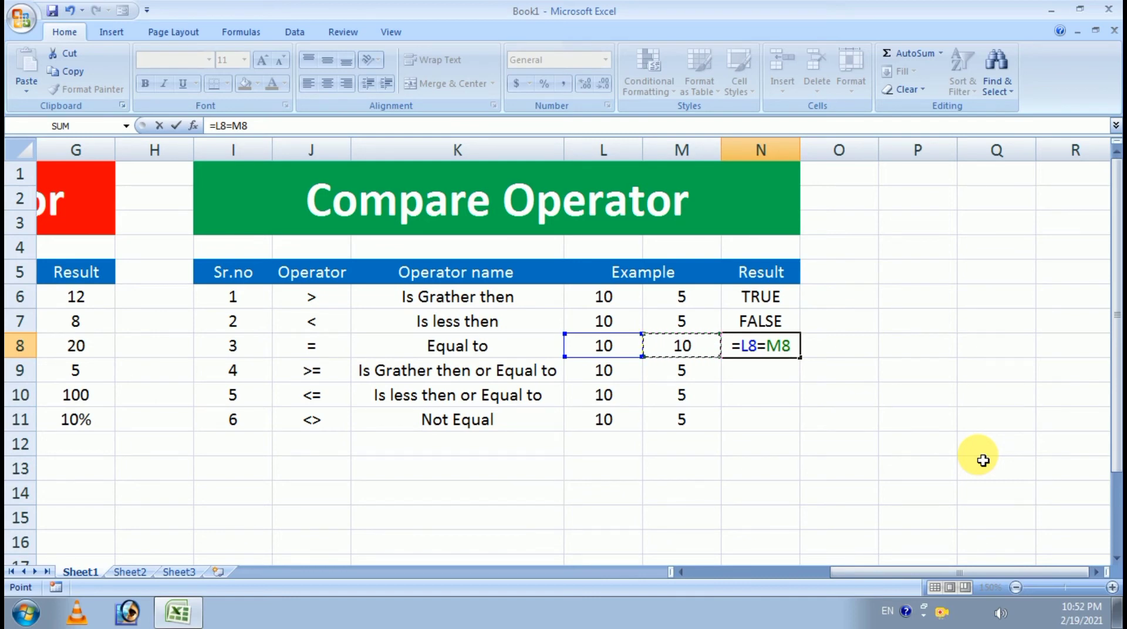
pyautogui.press('Return')
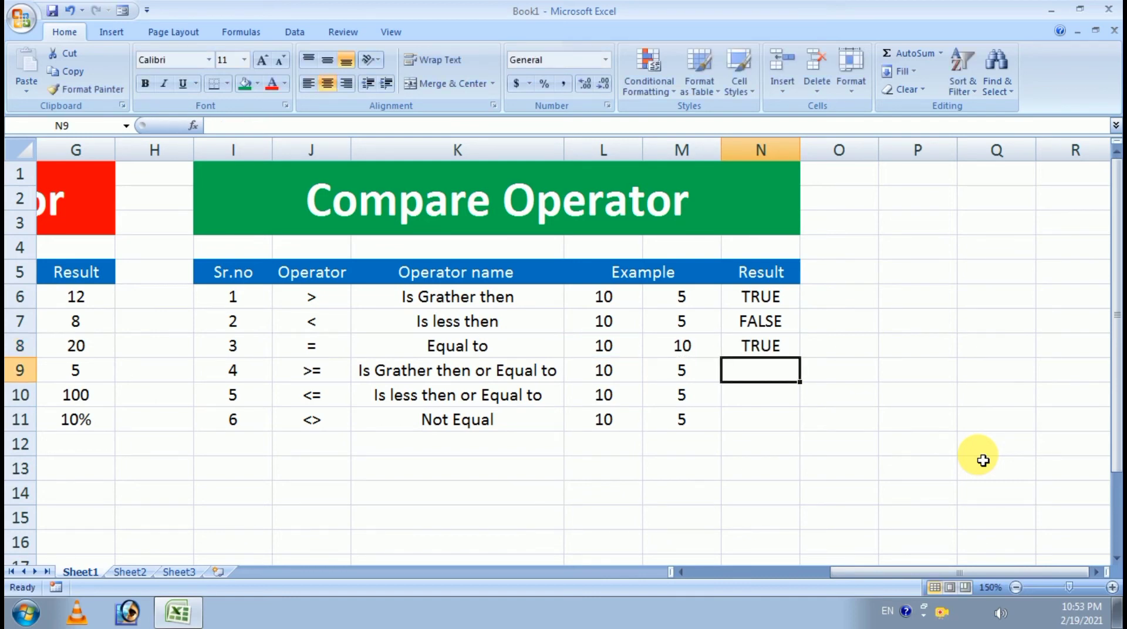
# Step: Set the second example value of the "Equal to" row, M8, to 5
pyautogui.press('Left')
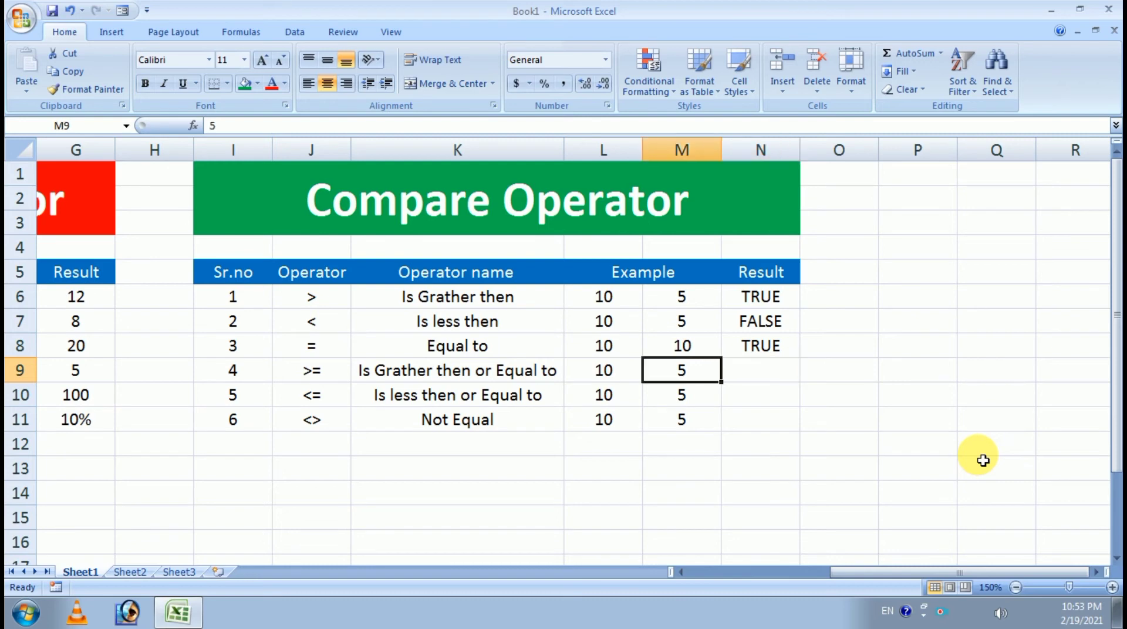
pyautogui.press('Up')
pyautogui.write('5')
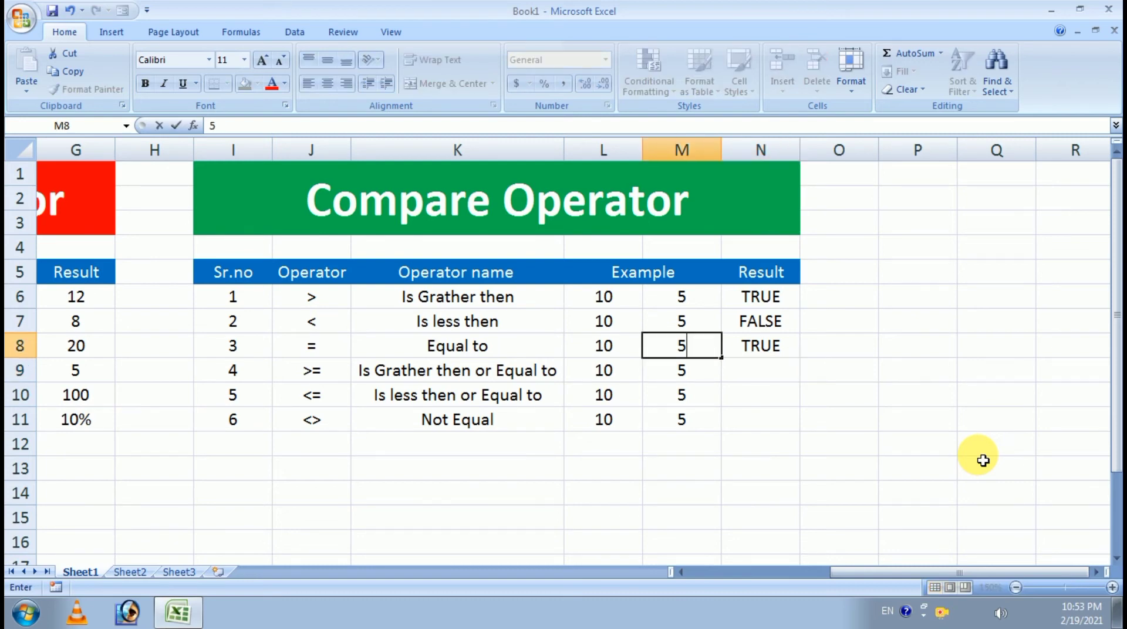
pyautogui.press('Return')
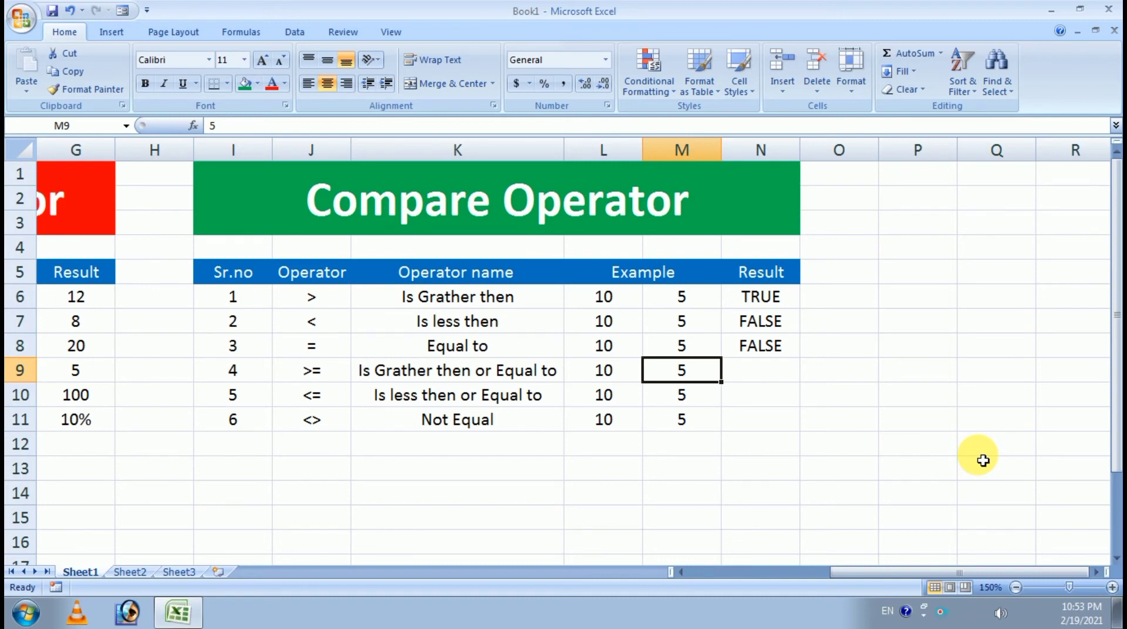
# Step: Enter the greater-than-or-equal comparison formula =L9>=M9 in Result cell N9
pyautogui.press('Right')
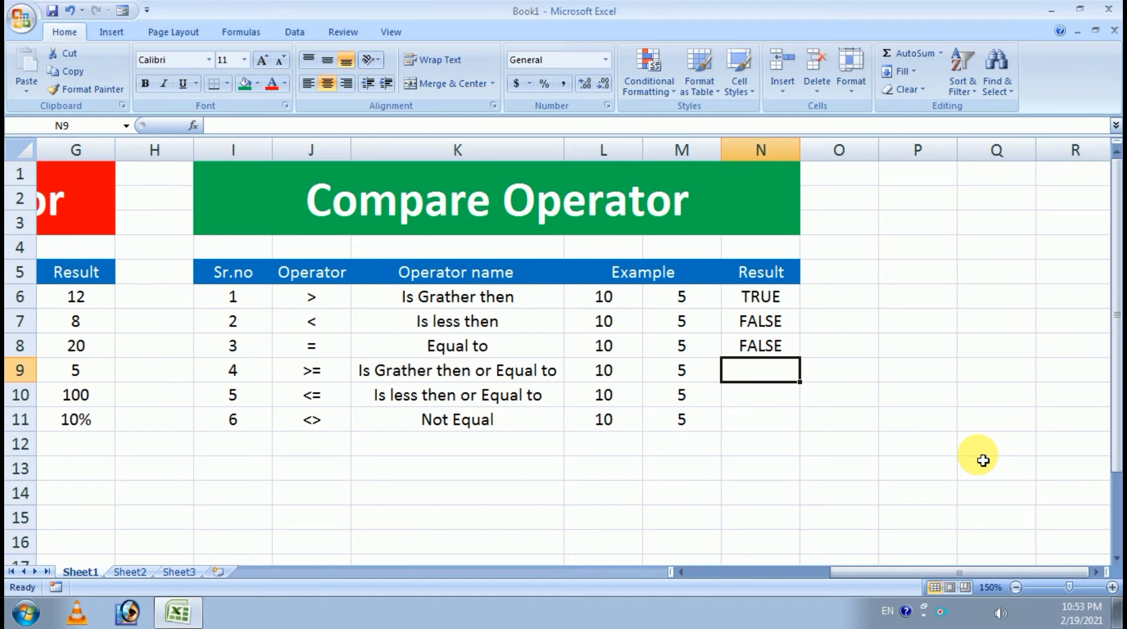
pyautogui.write('=')
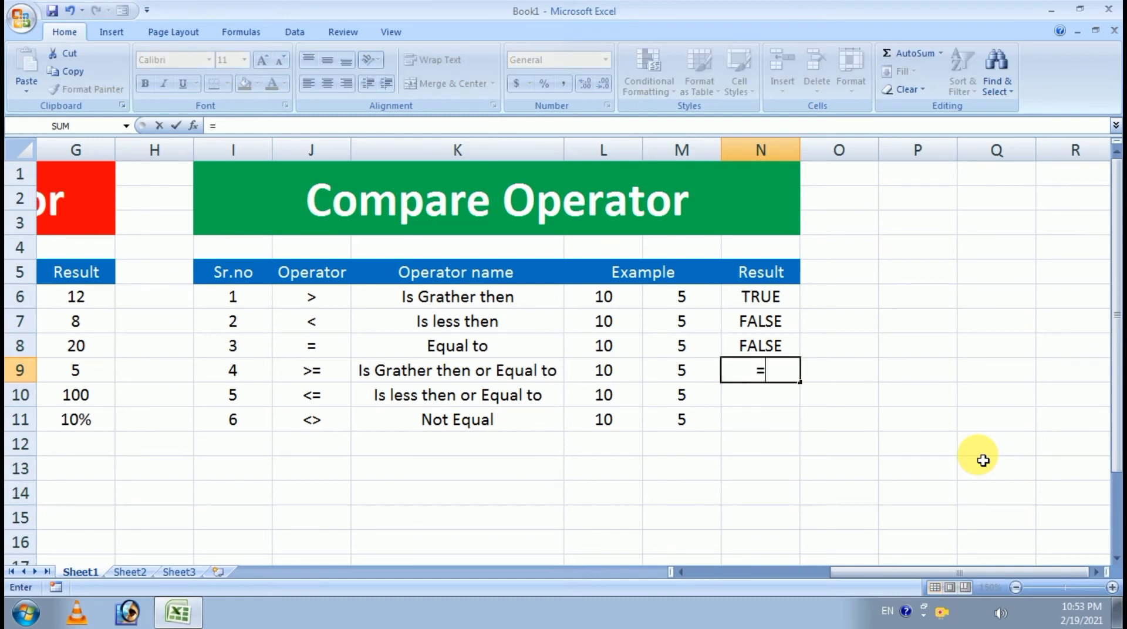
pyautogui.click(581, 383)
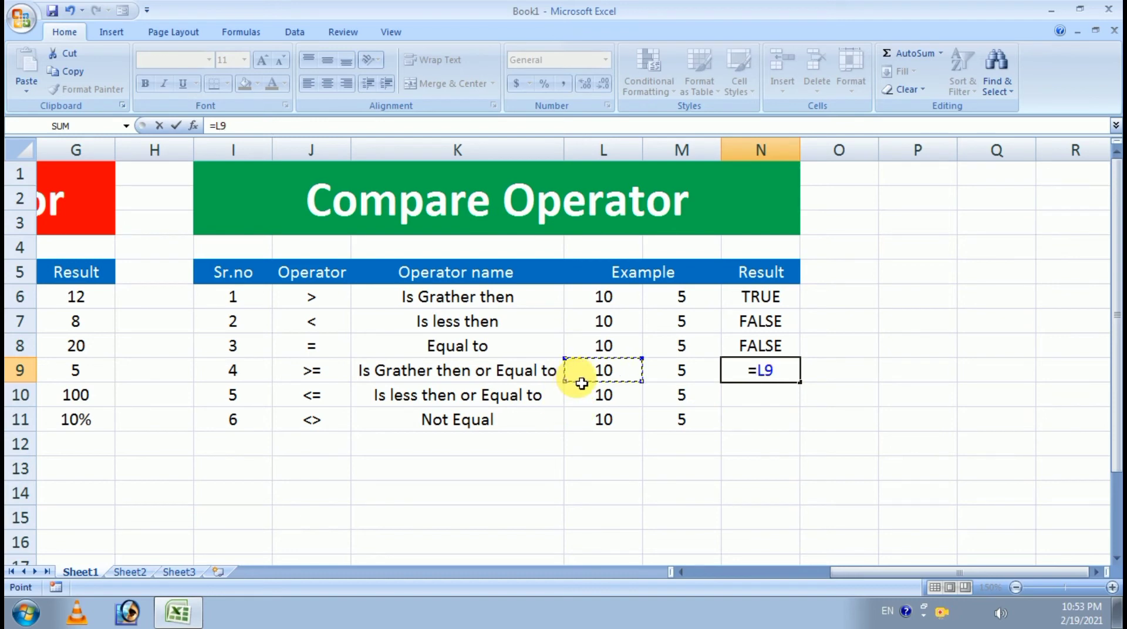
pyautogui.write('>=')
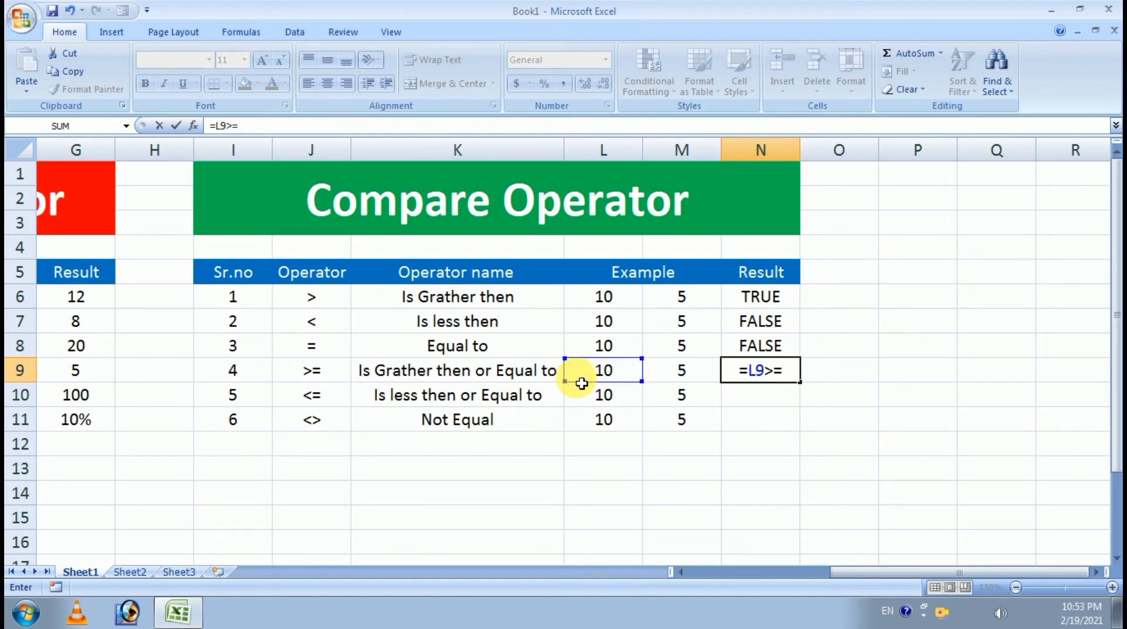
pyautogui.click(661, 373)
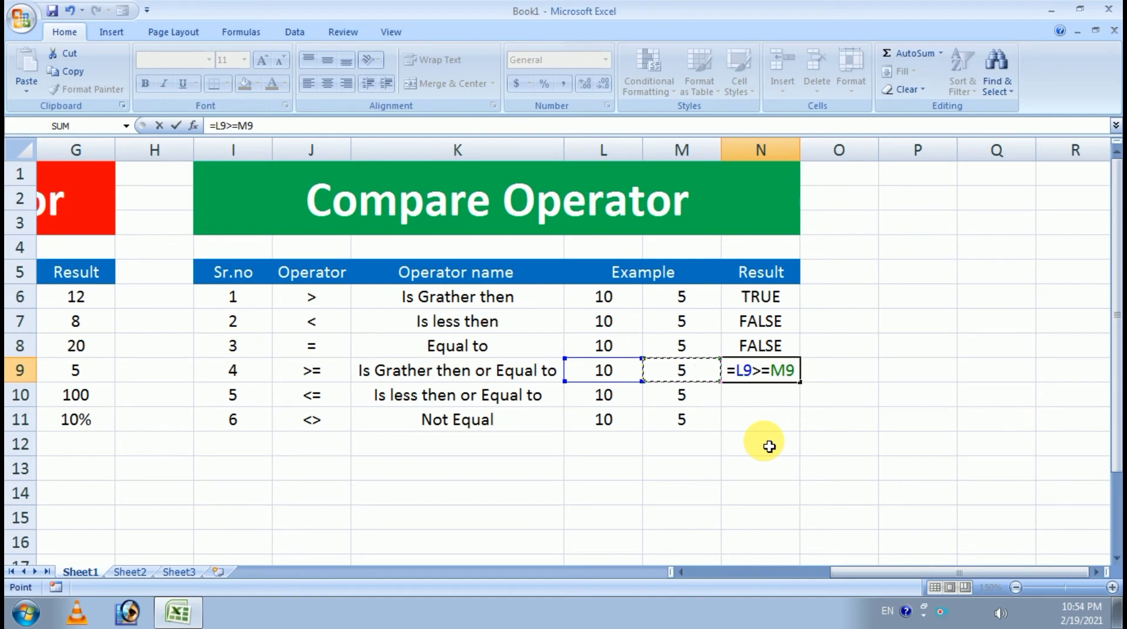
pyautogui.press('Return')
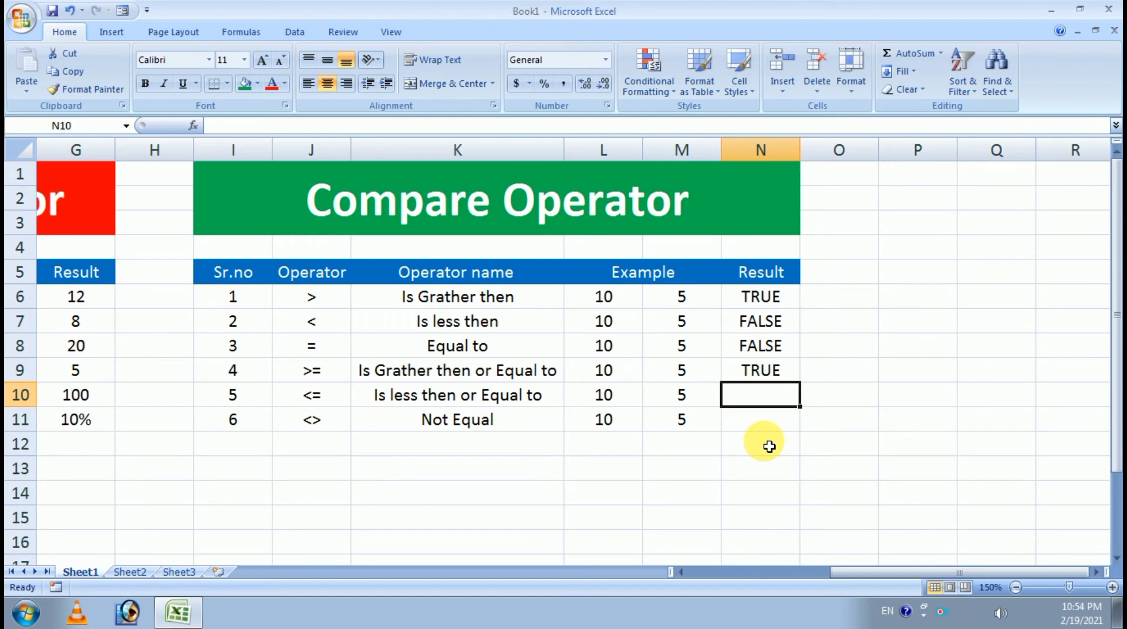
# Step: Enter the less-than-or-equal comparison formula =L10<=M10 in Result cell N10
pyautogui.write('=')
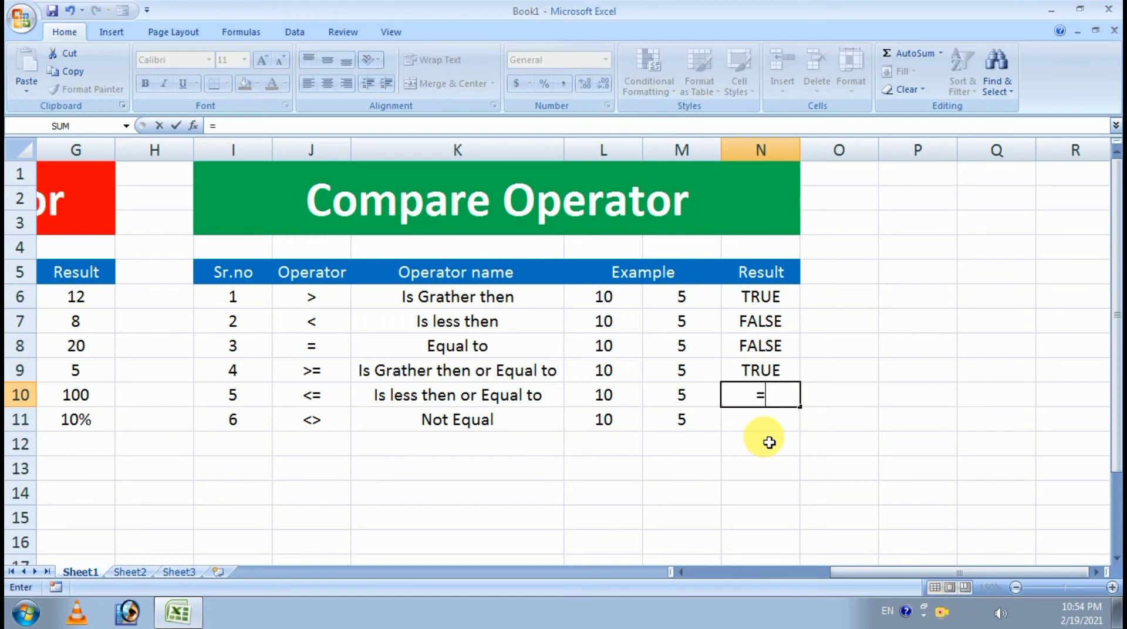
pyautogui.click(628, 399)
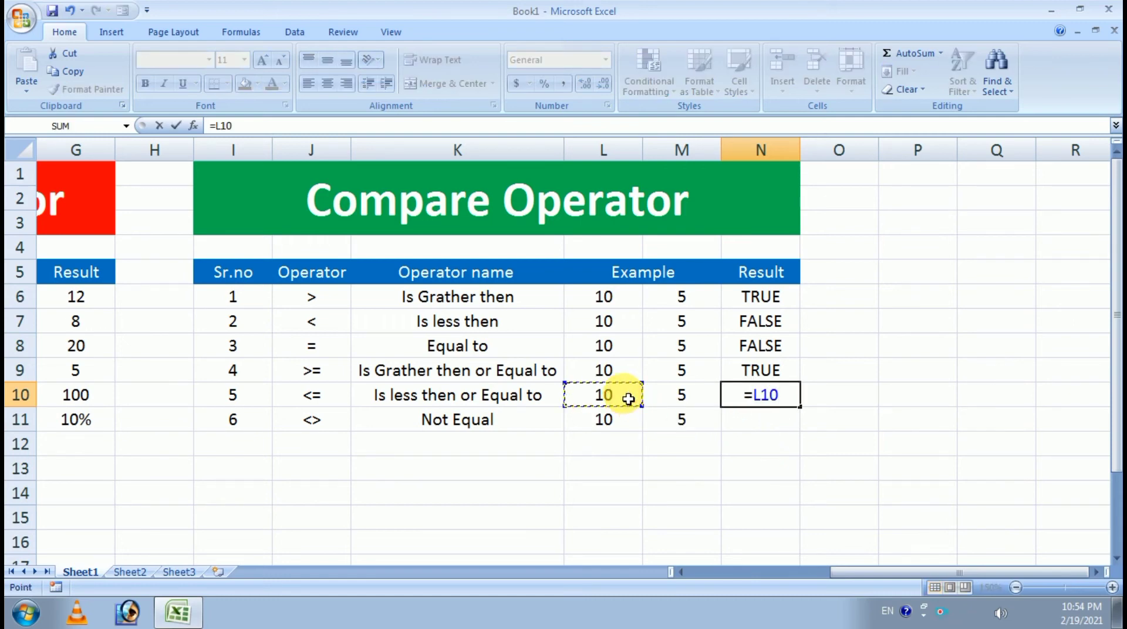
pyautogui.write('<=')
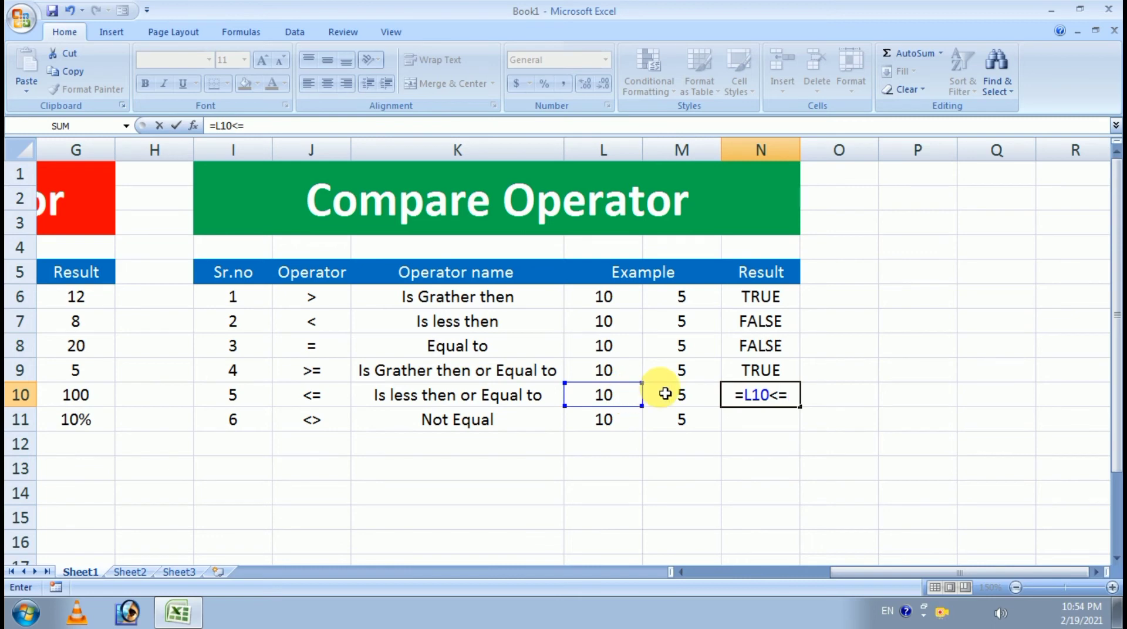
pyautogui.click(688, 394)
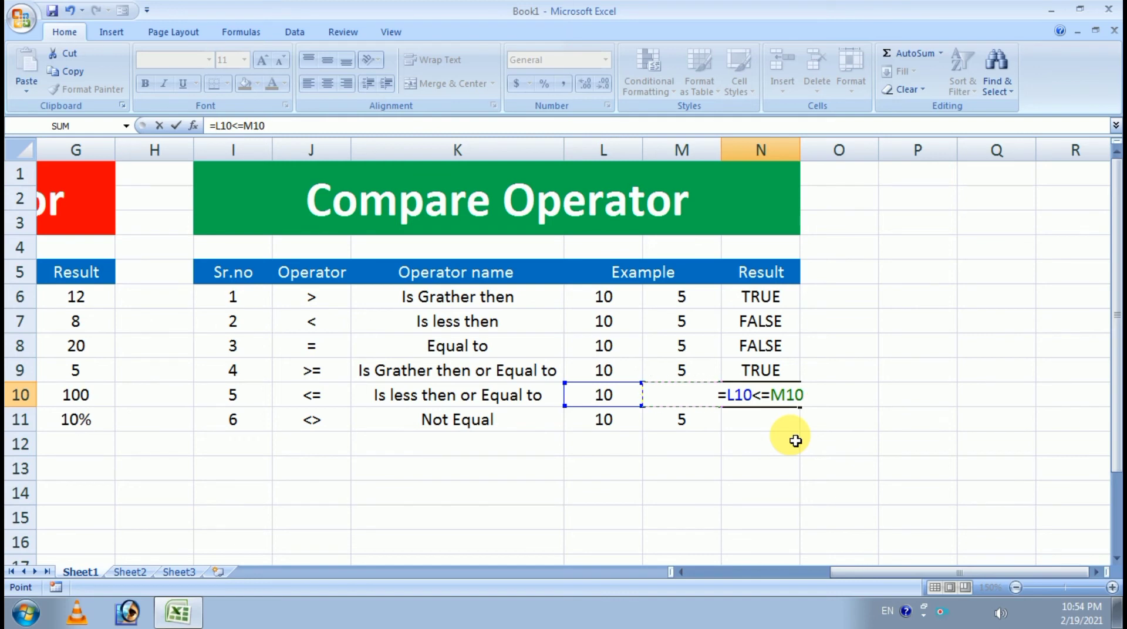
pyautogui.press('Return')
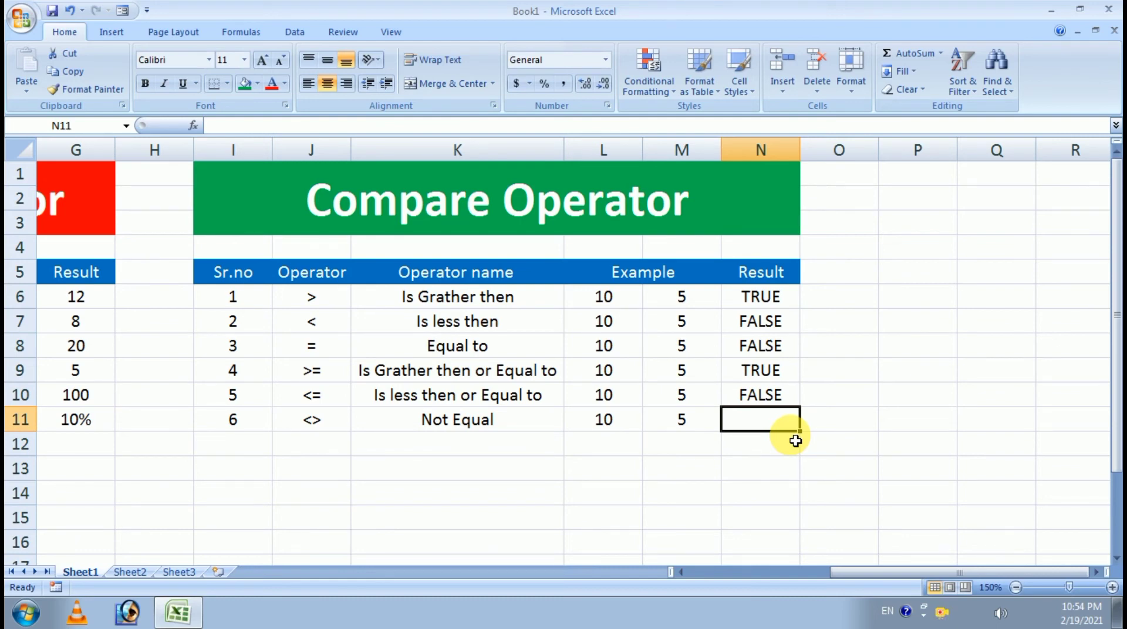
# Step: Enter the not-equal comparison formula =L11<>M11 in Result cell N11
pyautogui.write('=')
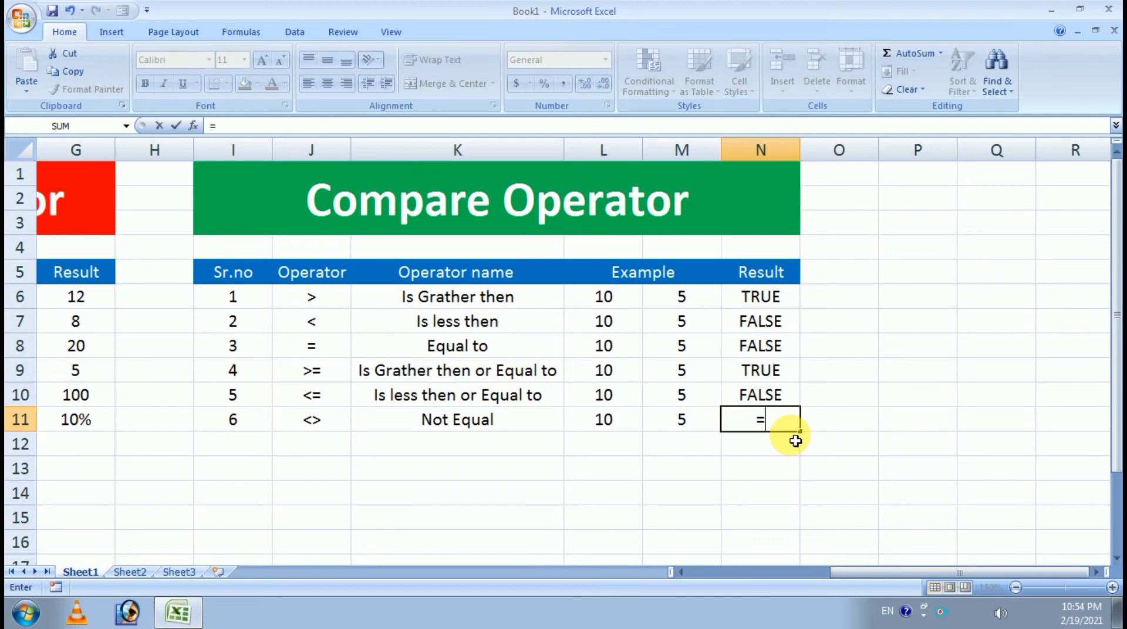
pyautogui.click(627, 420)
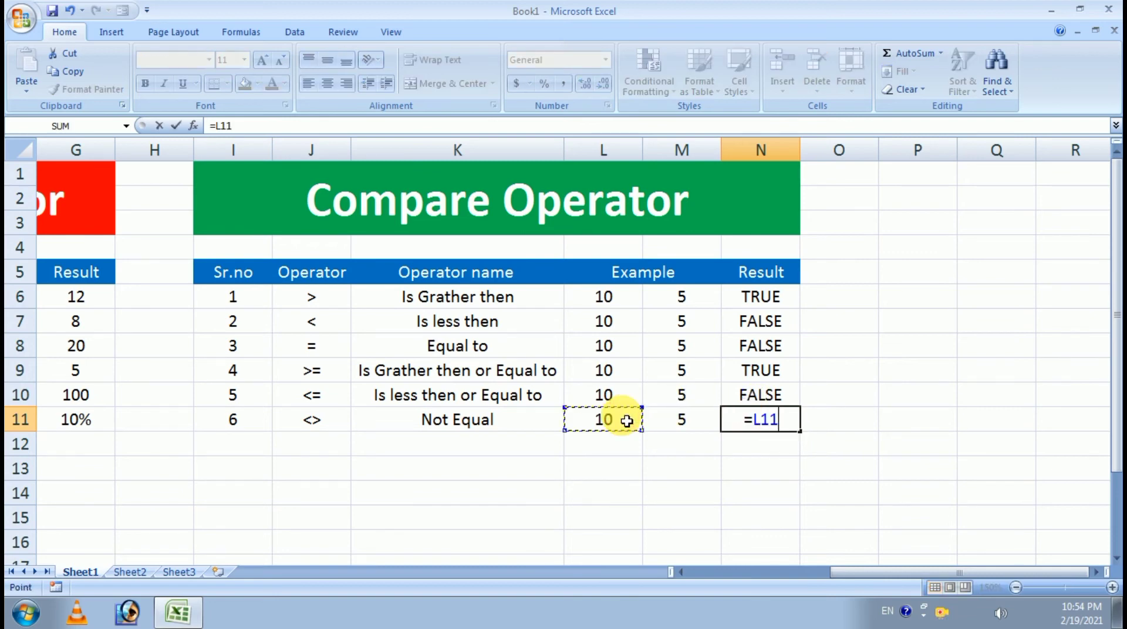
pyautogui.write('<>')
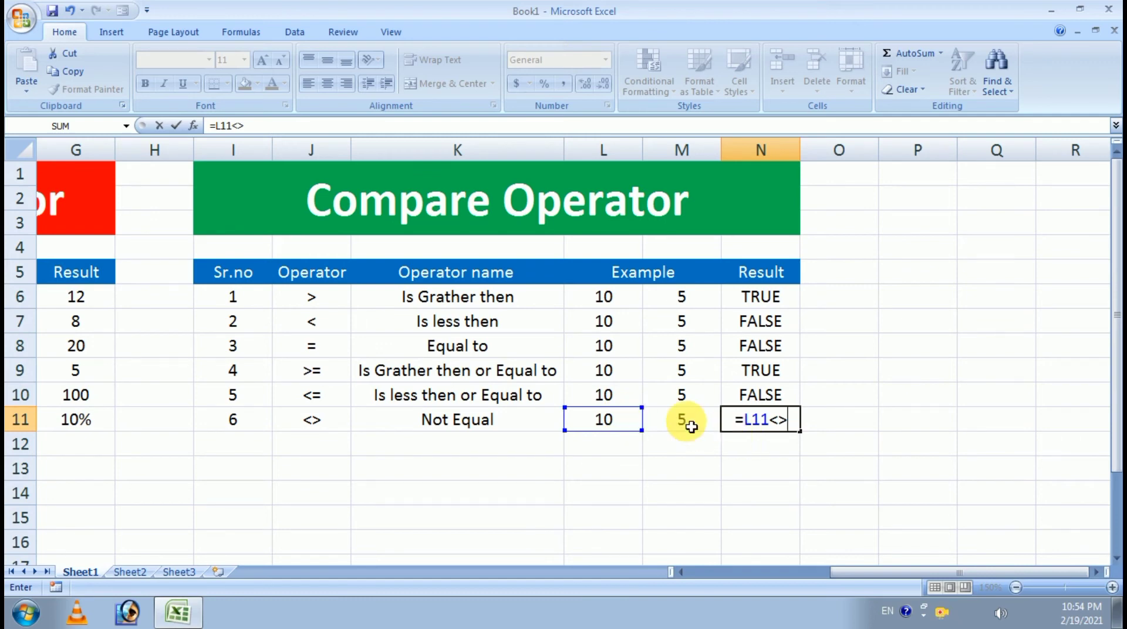
pyautogui.click(685, 427)
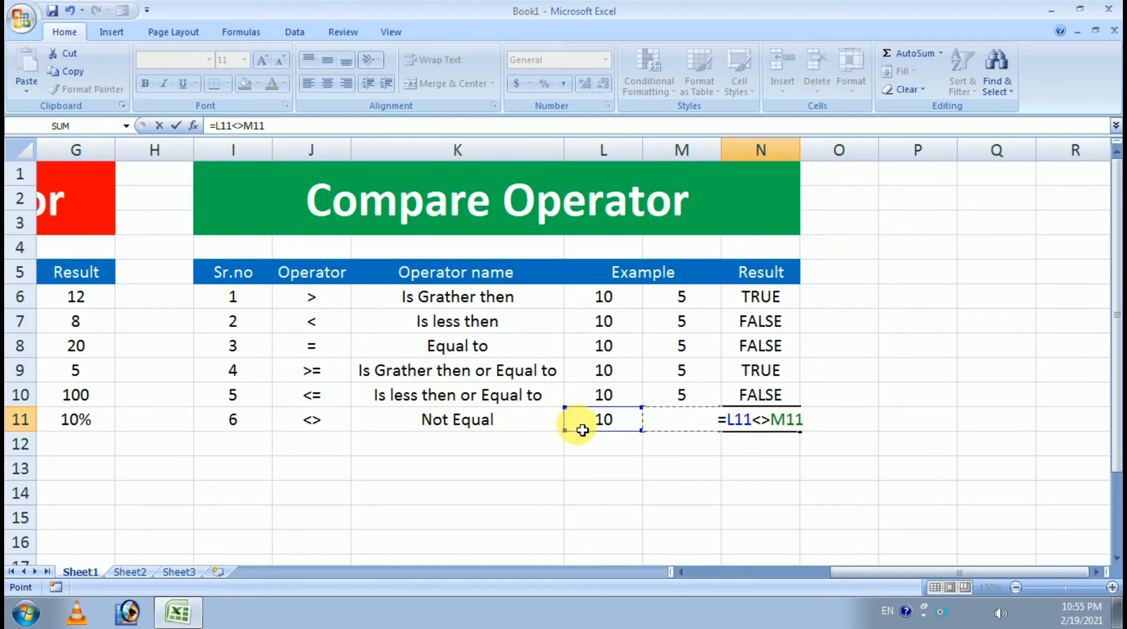
pyautogui.press('Return')
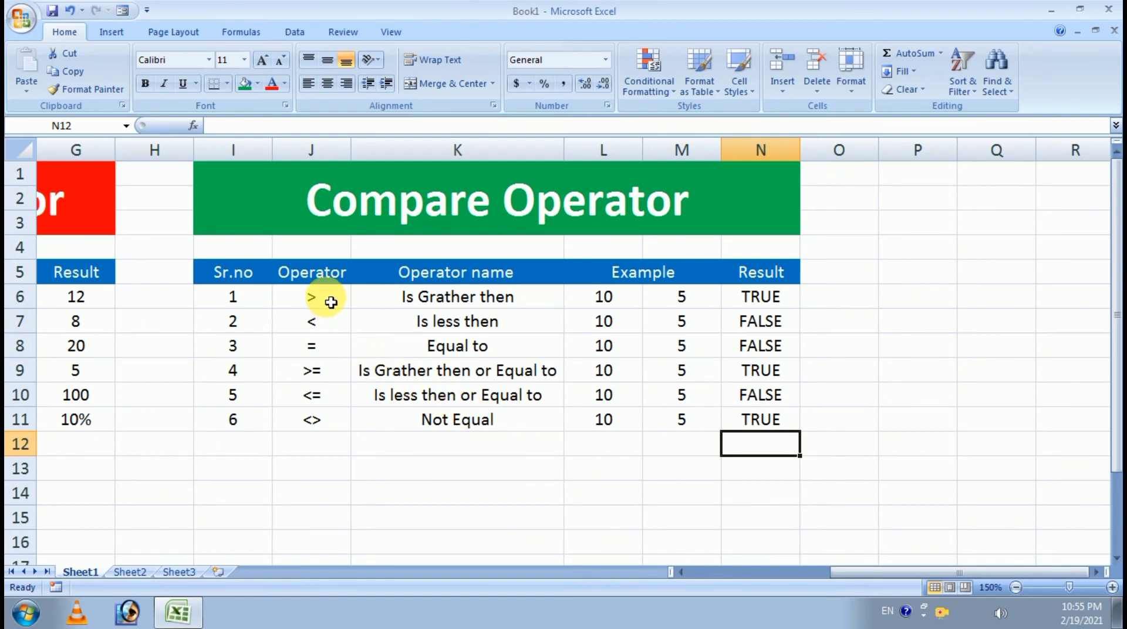
pyautogui.moveTo(331, 302); pyautogui.dragTo(327, 420)
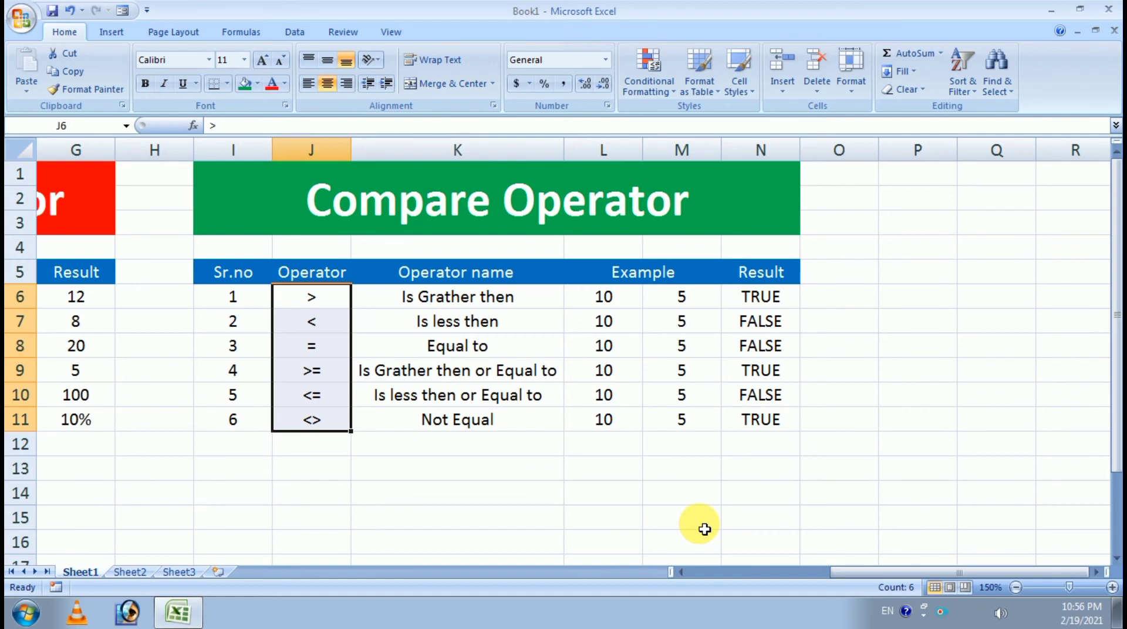
pyautogui.click(612, 302)
pyautogui.moveTo(612, 302); pyautogui.dragTo(604, 418)
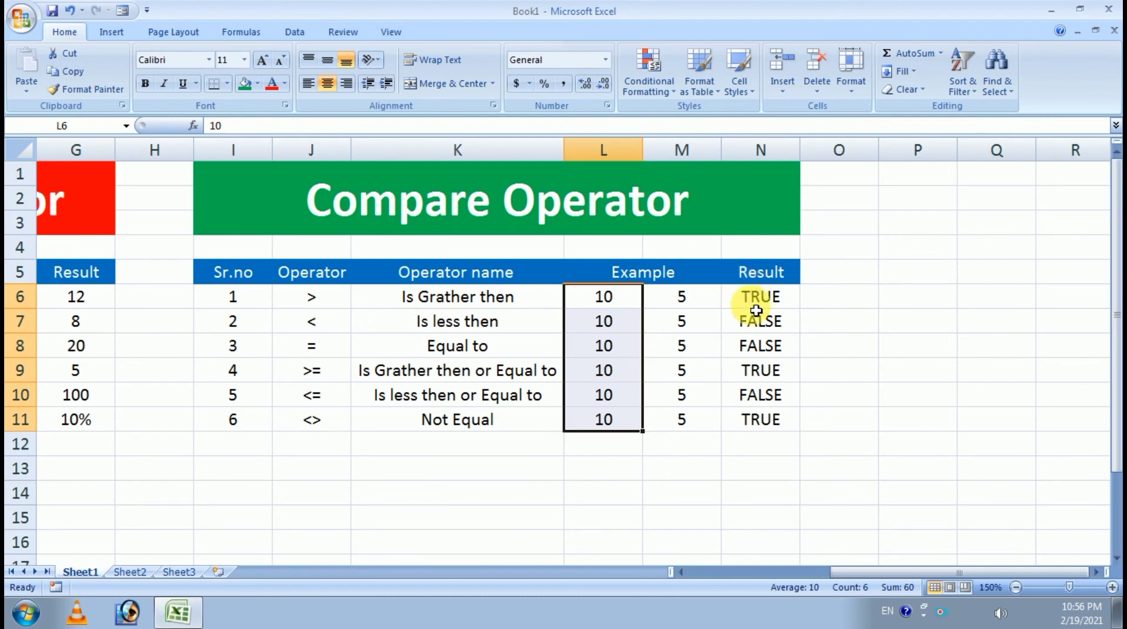
pyautogui.click(471, 300)
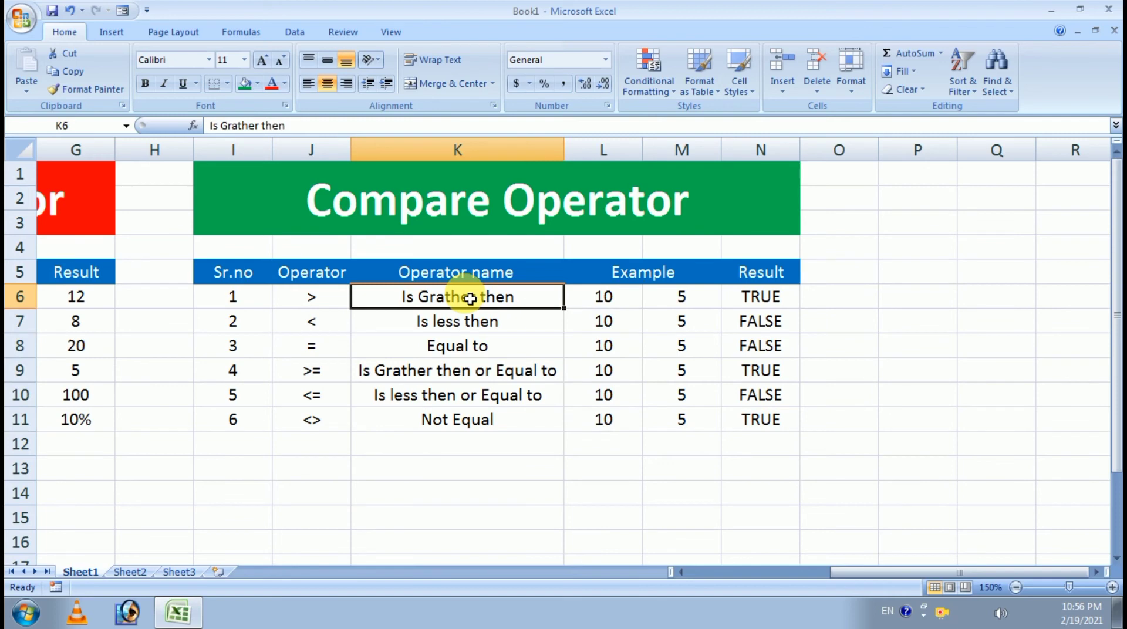
# Step: Change the second example value of the greater-than row, M6, to 15
pyautogui.click(682, 299)
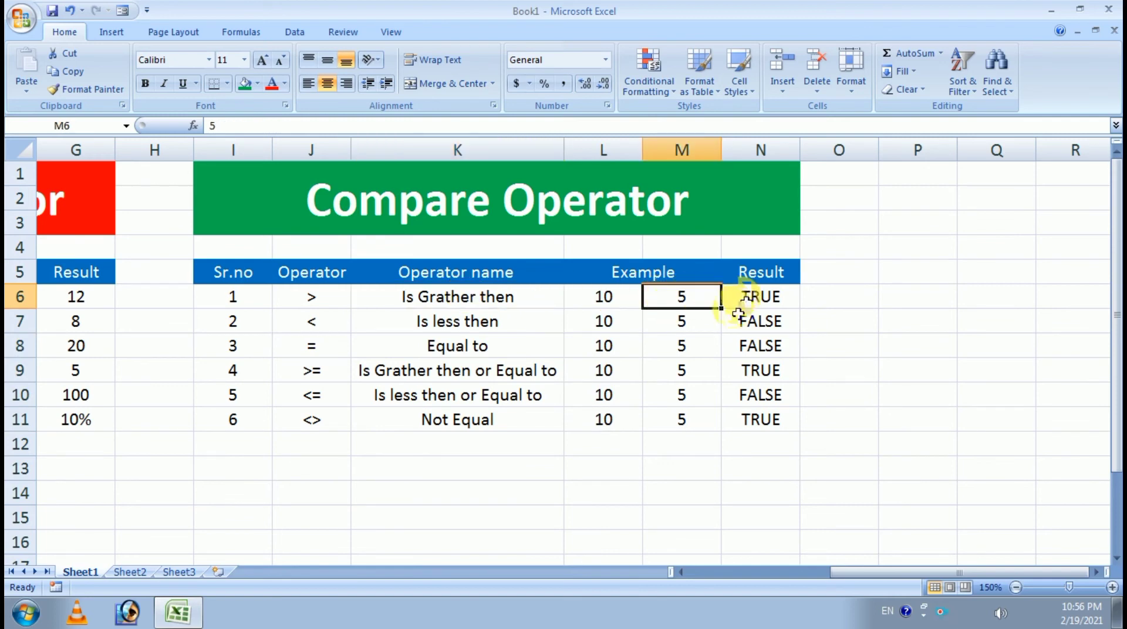
pyautogui.write('15')
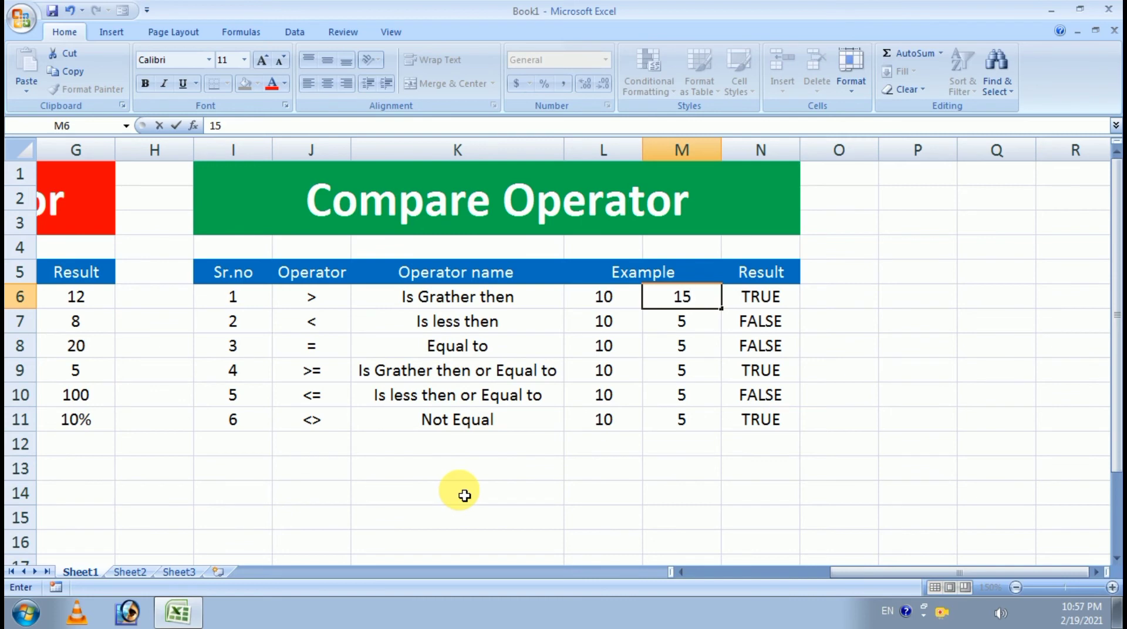
pyautogui.press('Return')
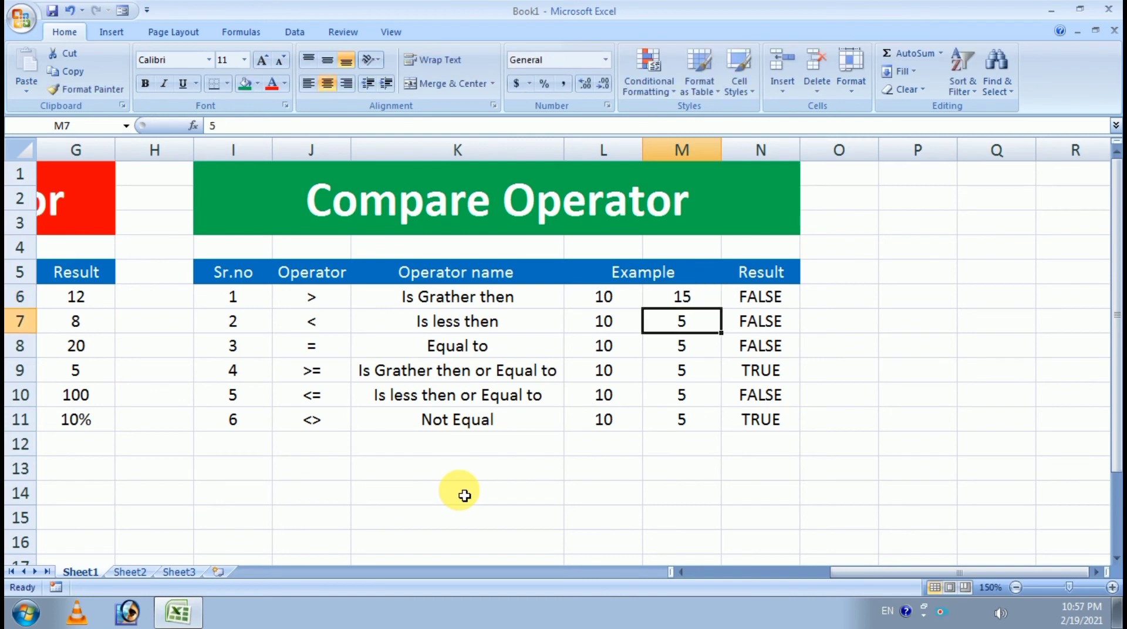
# Step: Set the second example value of the greater-than row, M6, back to 5
pyautogui.click(672, 294)
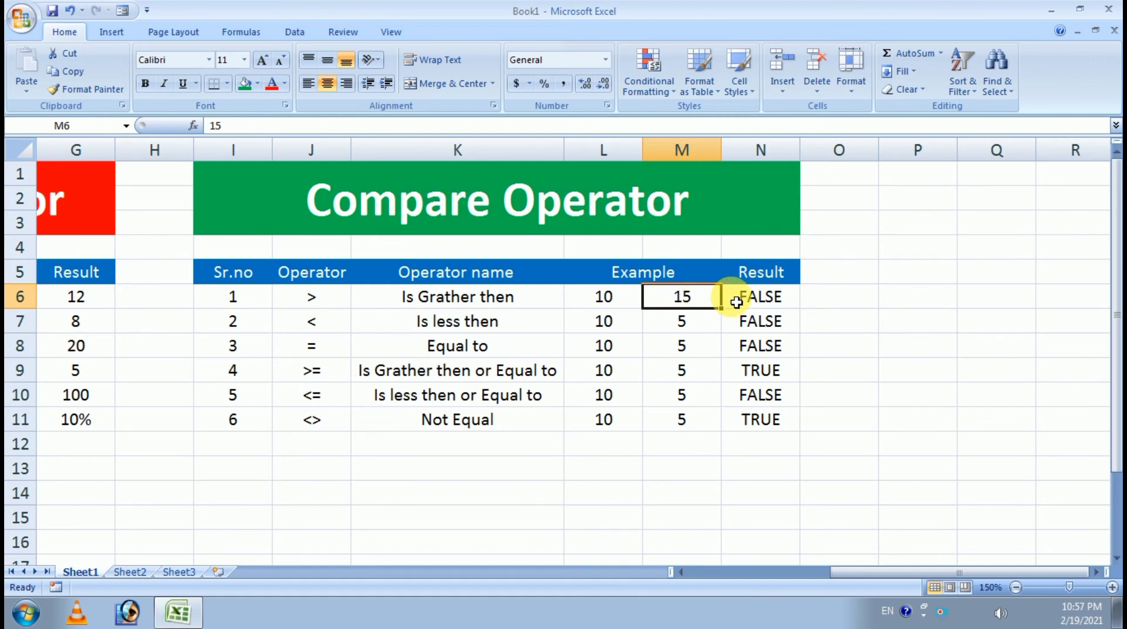
pyautogui.write('5')
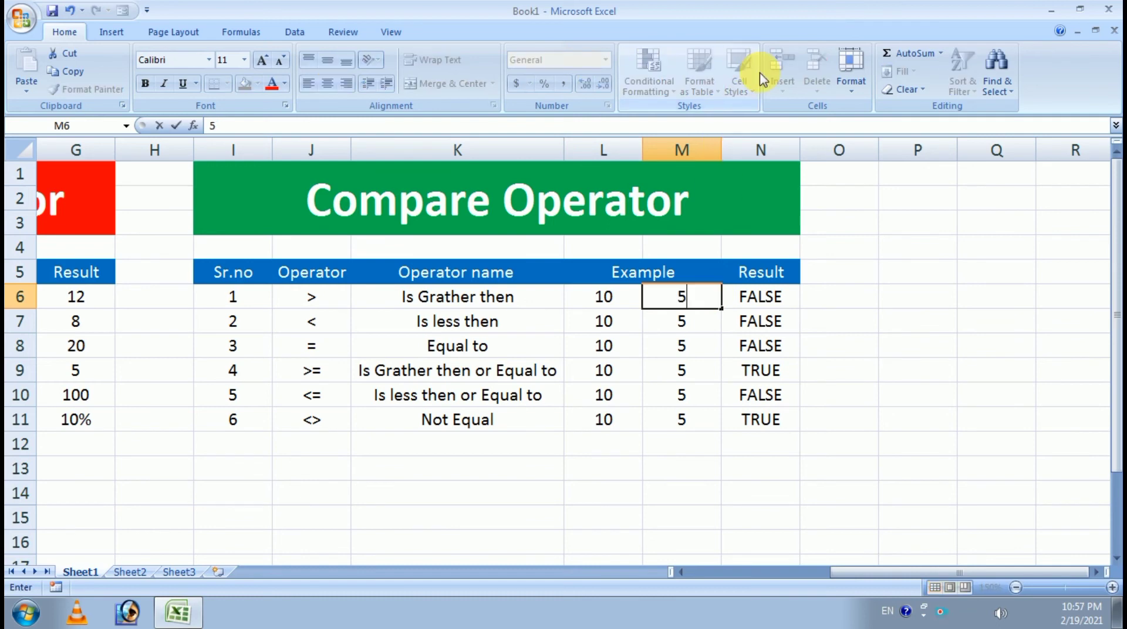
pyautogui.press('Return')
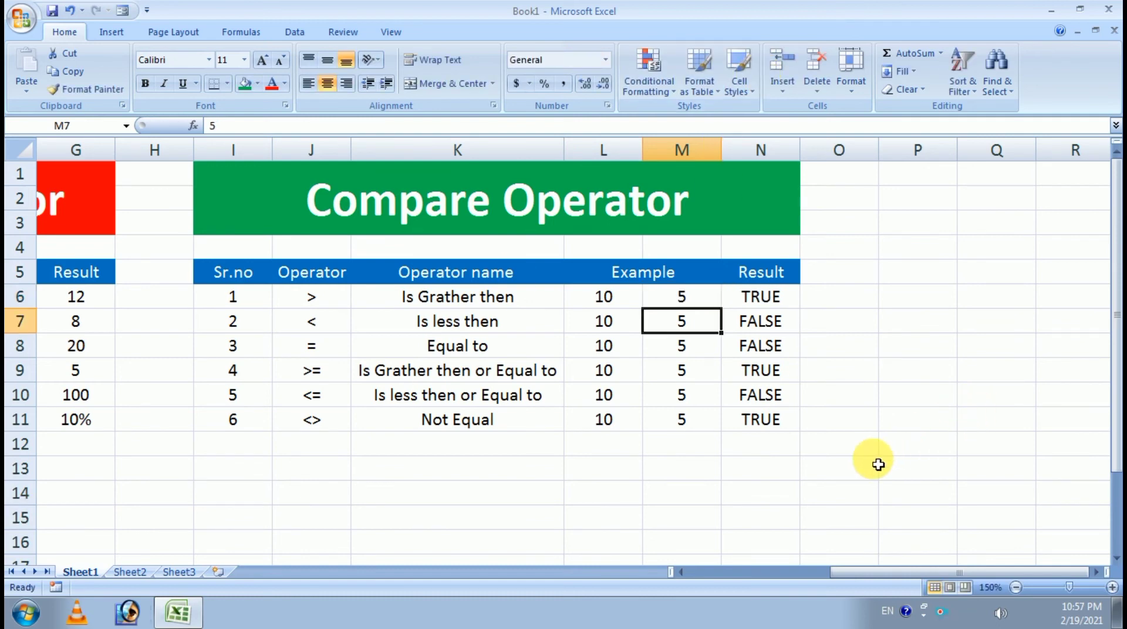
# Step: Copy the formatting of the merged "Compare Operator" heading to a new heading block starting at Q1 with Format Painter
pyautogui.click(1095, 572)
pyautogui.click(1095, 573)
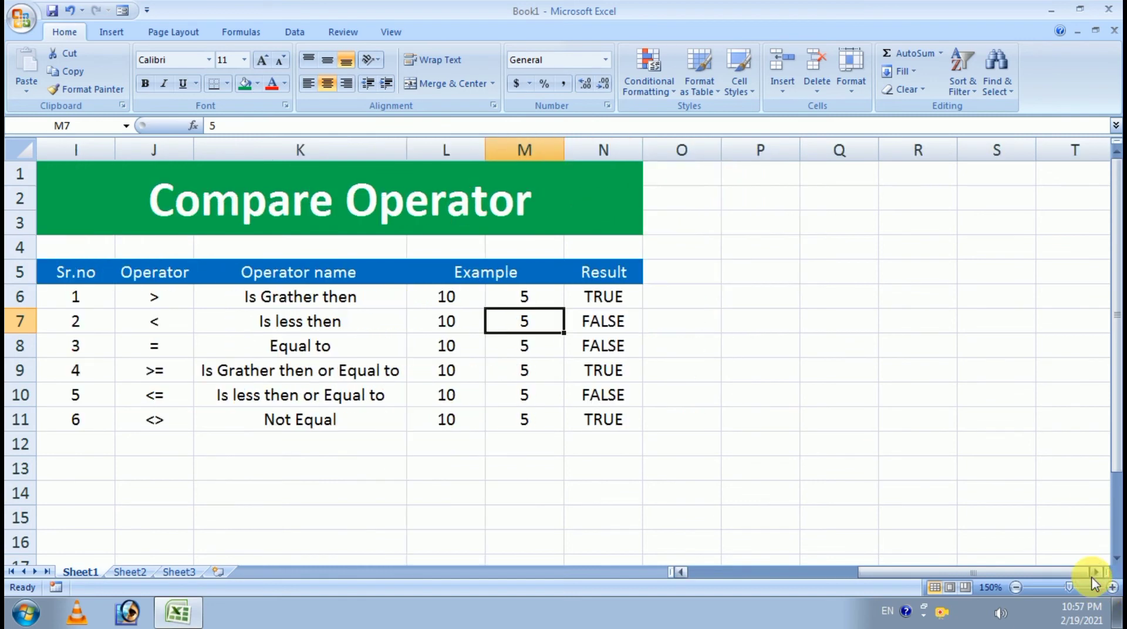
pyautogui.click(1095, 572)
pyautogui.click(1095, 572)
pyautogui.click(1095, 572)
pyautogui.click(1096, 573)
pyautogui.click(193, 198)
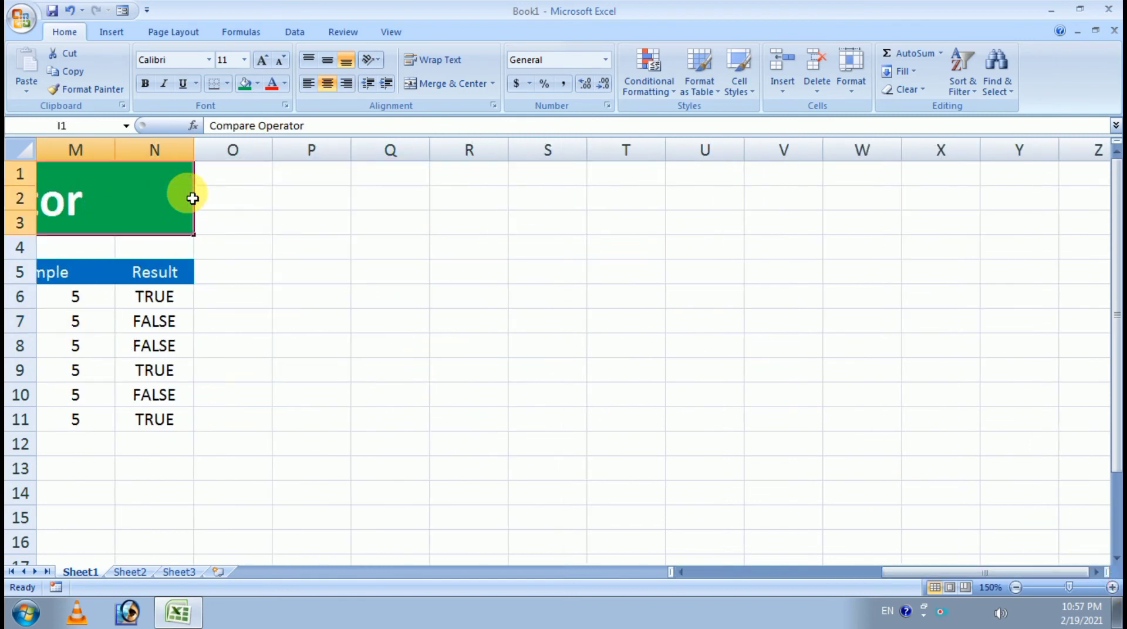
pyautogui.click(88, 89)
pyautogui.click(405, 178)
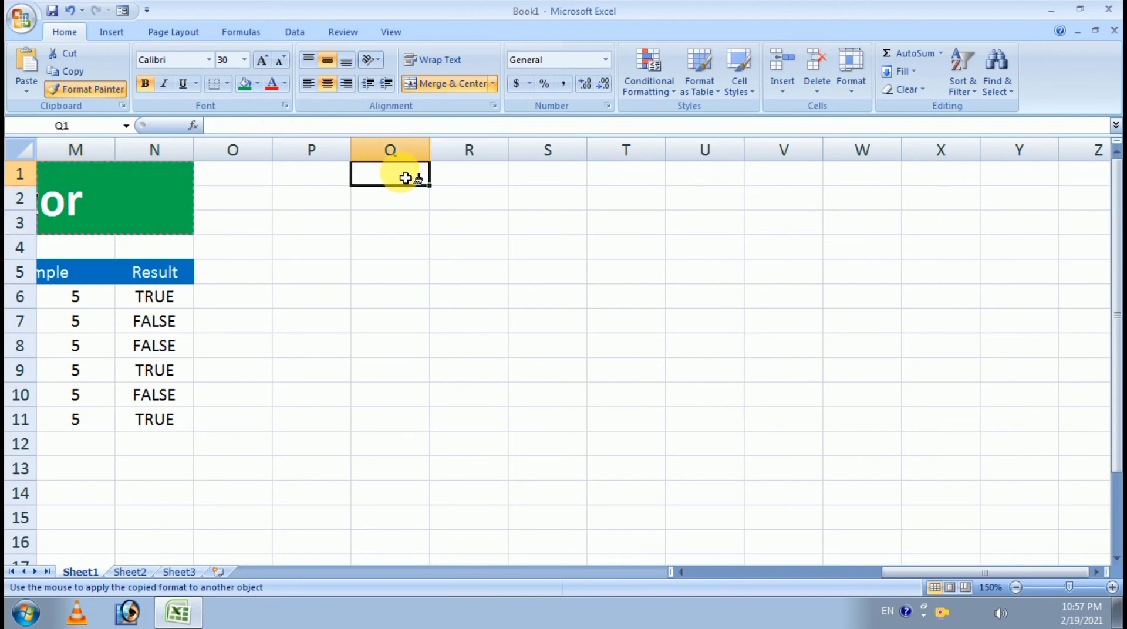
# Step: Enter "Text Operator" as the title in the merged heading at Q1
pyautogui.write('T')
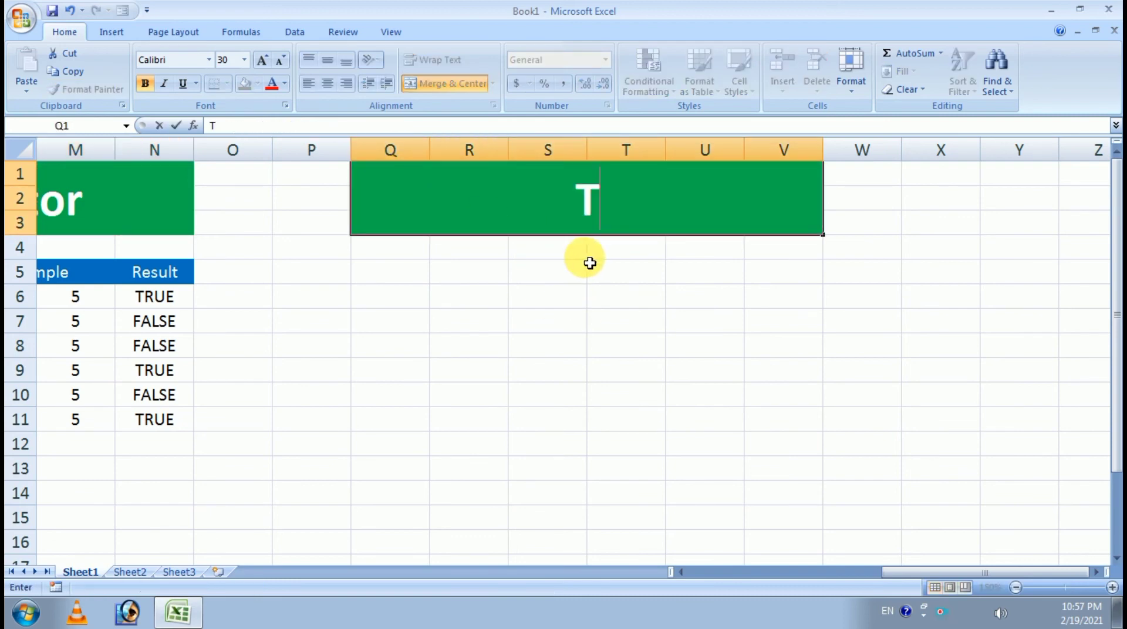
pyautogui.write('ext')
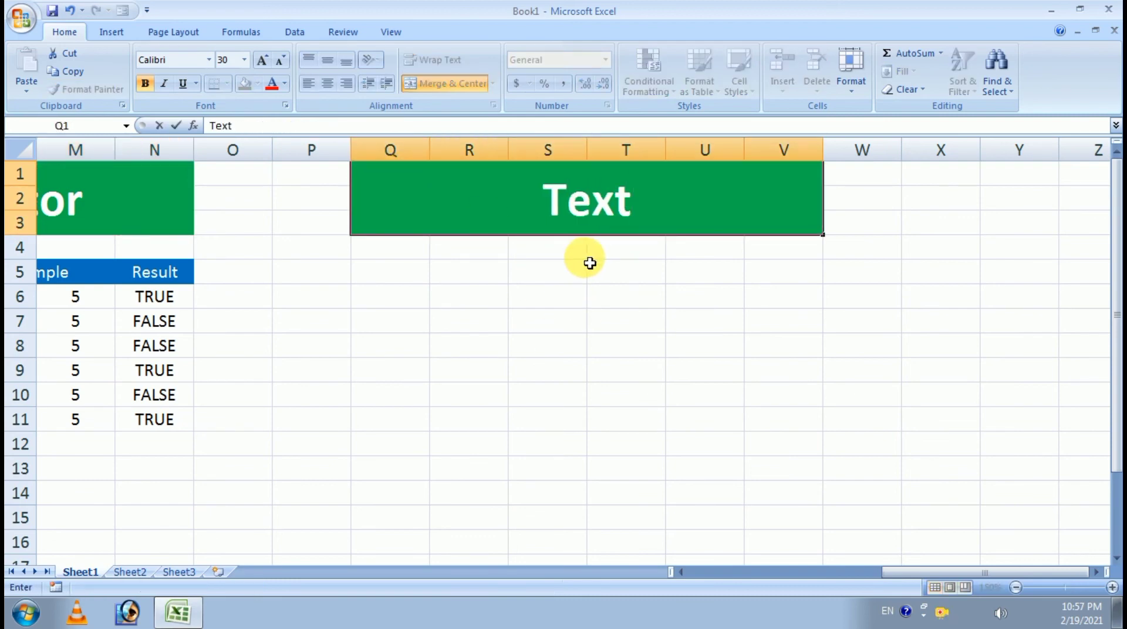
pyautogui.write(' Opera')
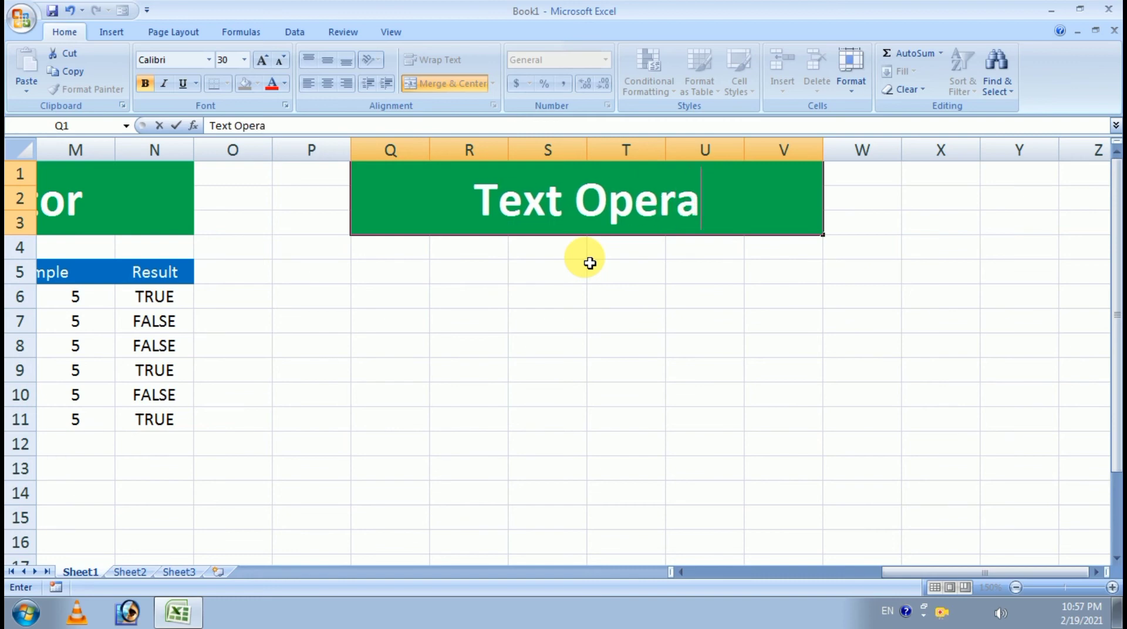
pyautogui.write('tor')
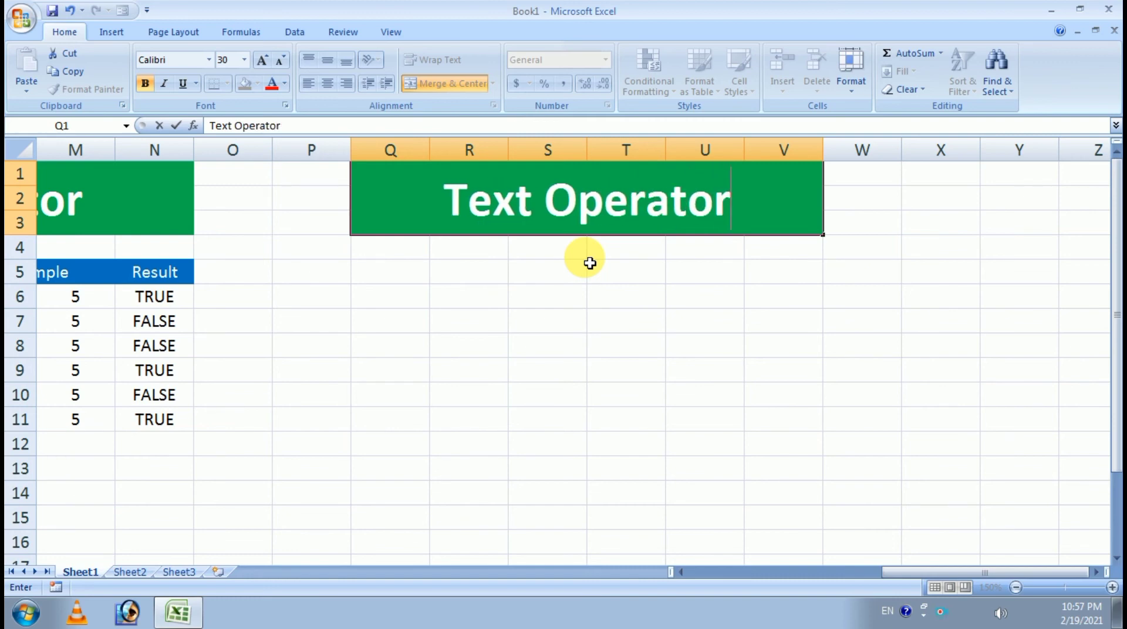
pyautogui.press('Return')
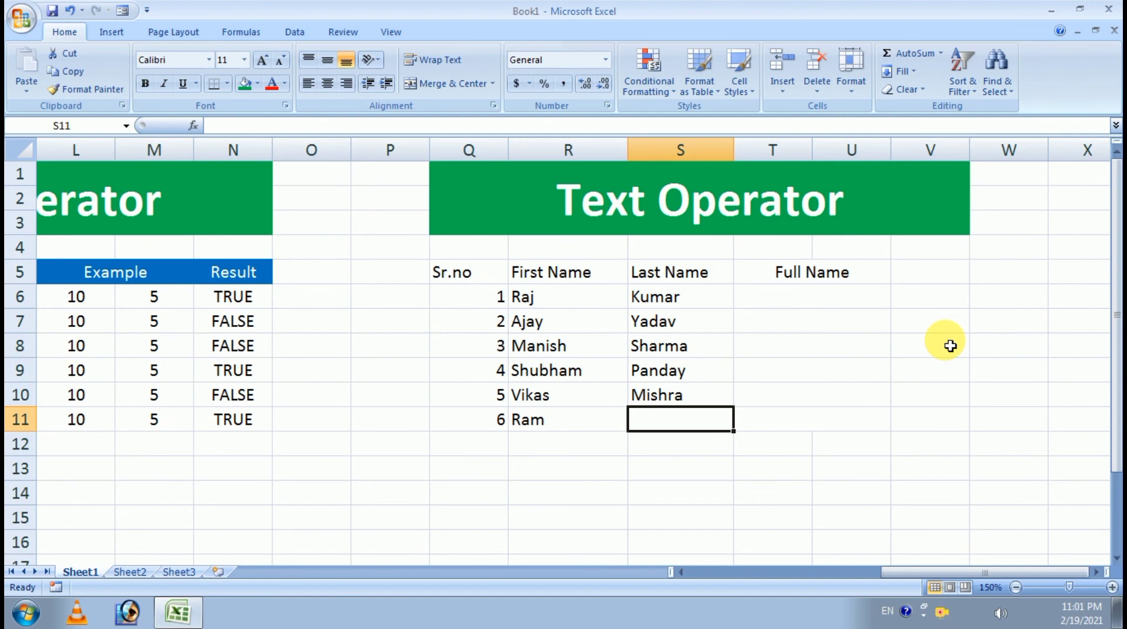
# Step: Fill in the sixth person's last name in S11 and enter the joining formula =R6&S6 in Full Name cell T6
pyautogui.write('Kumar')
pyautogui.press('Return')
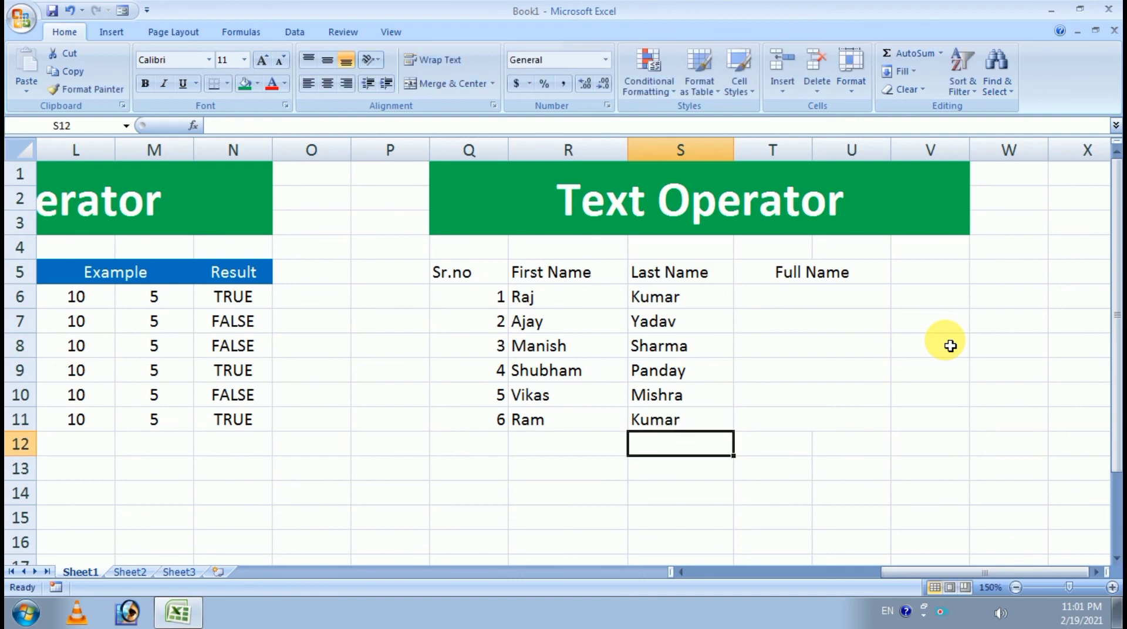
pyautogui.click(756, 301)
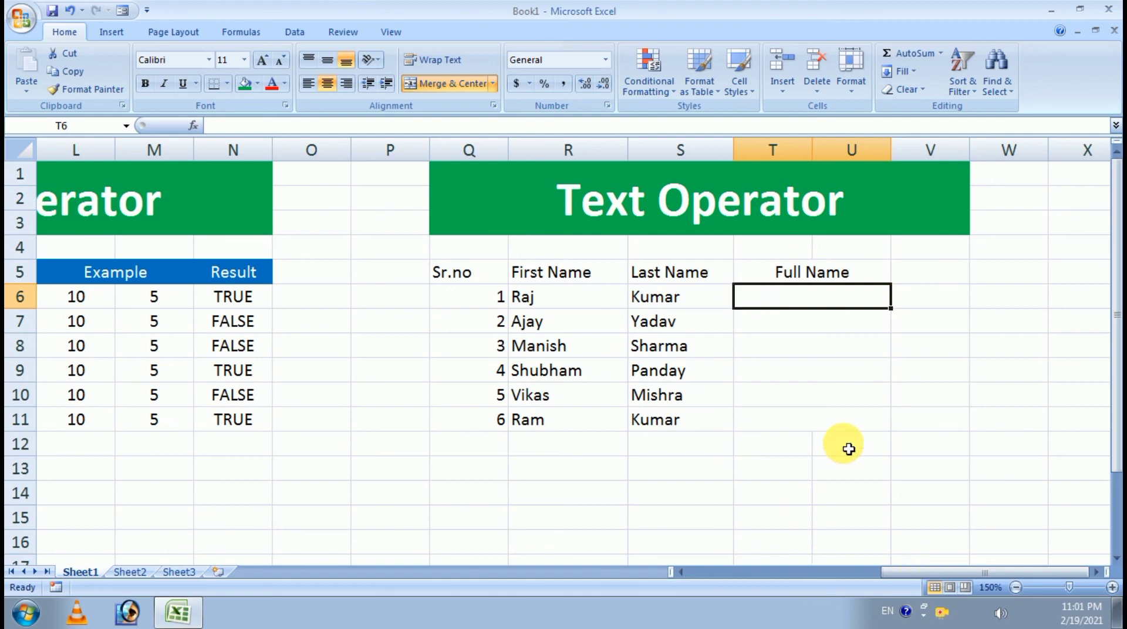
pyautogui.write('=')
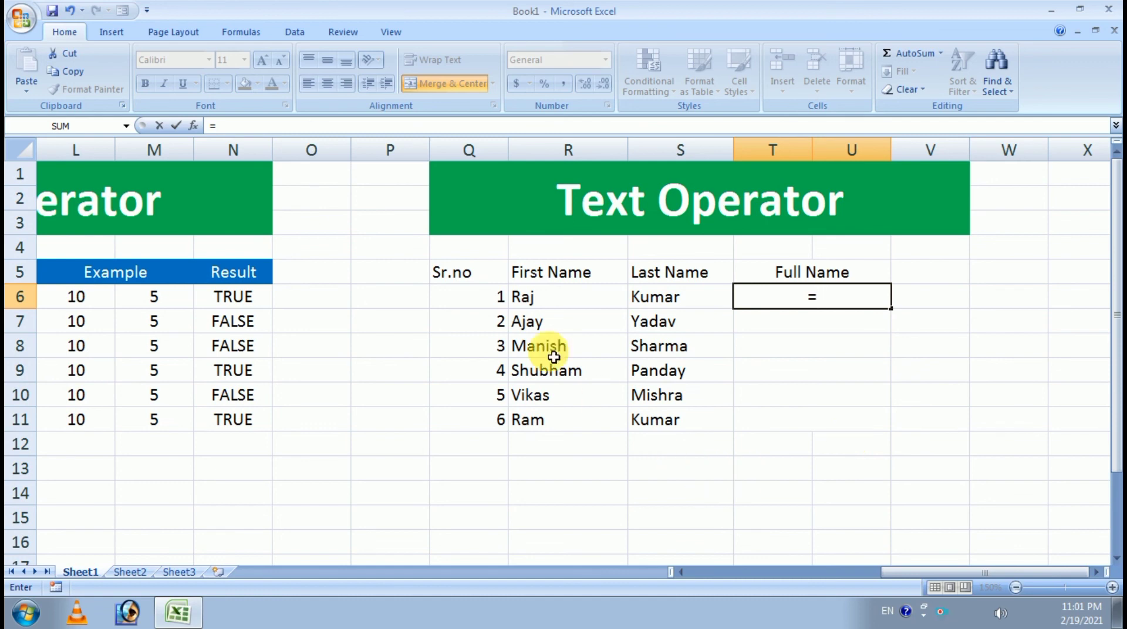
pyautogui.click(587, 299)
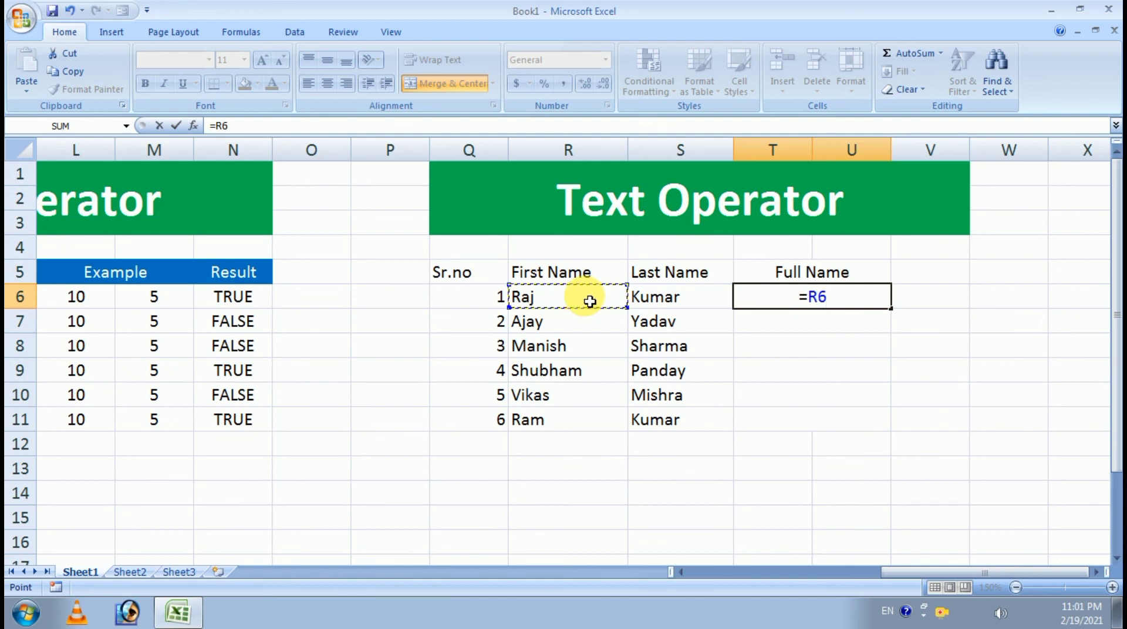
pyautogui.write('&')
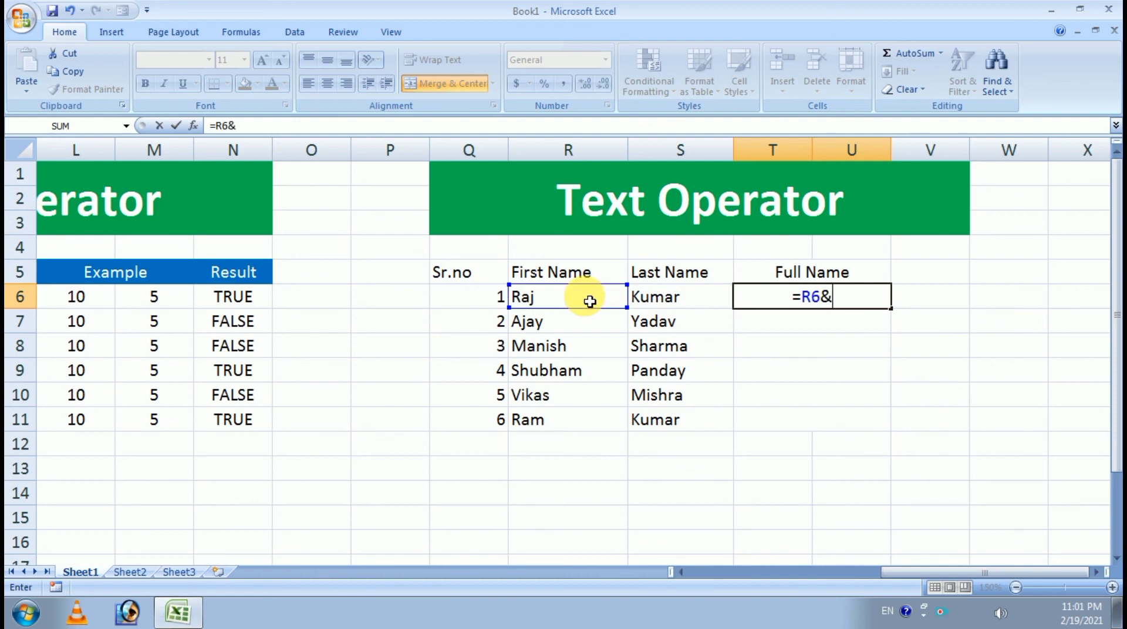
pyautogui.click(656, 304)
pyautogui.press('Return')
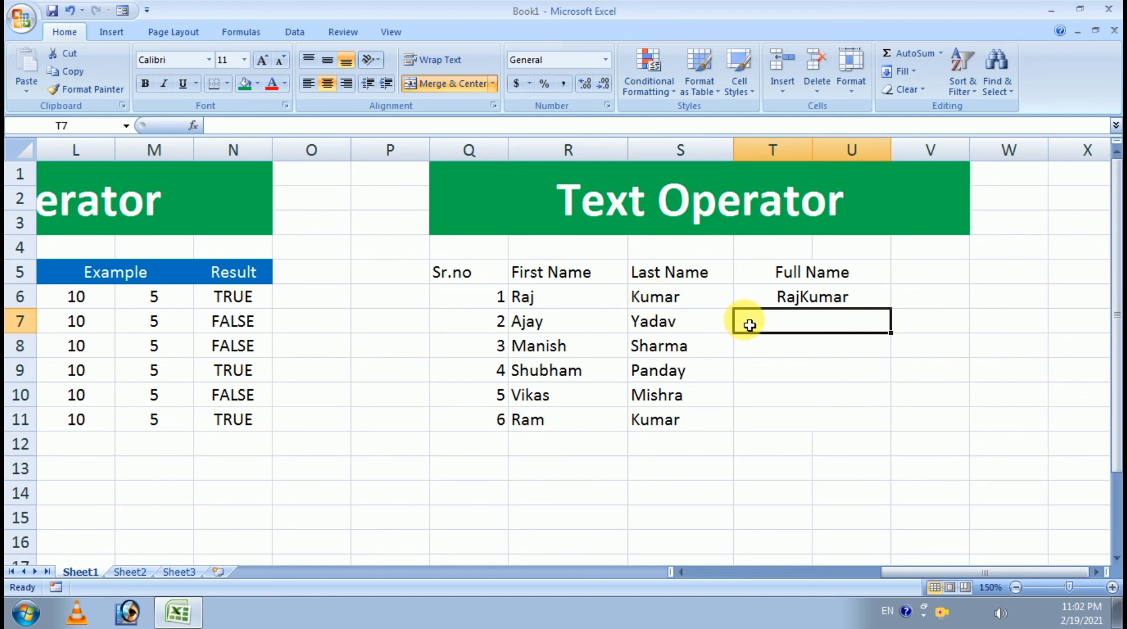
# Step: Enter the joining formula =R7&S7 in Full Name cell T7 and fill it down through T11
pyautogui.write('=')
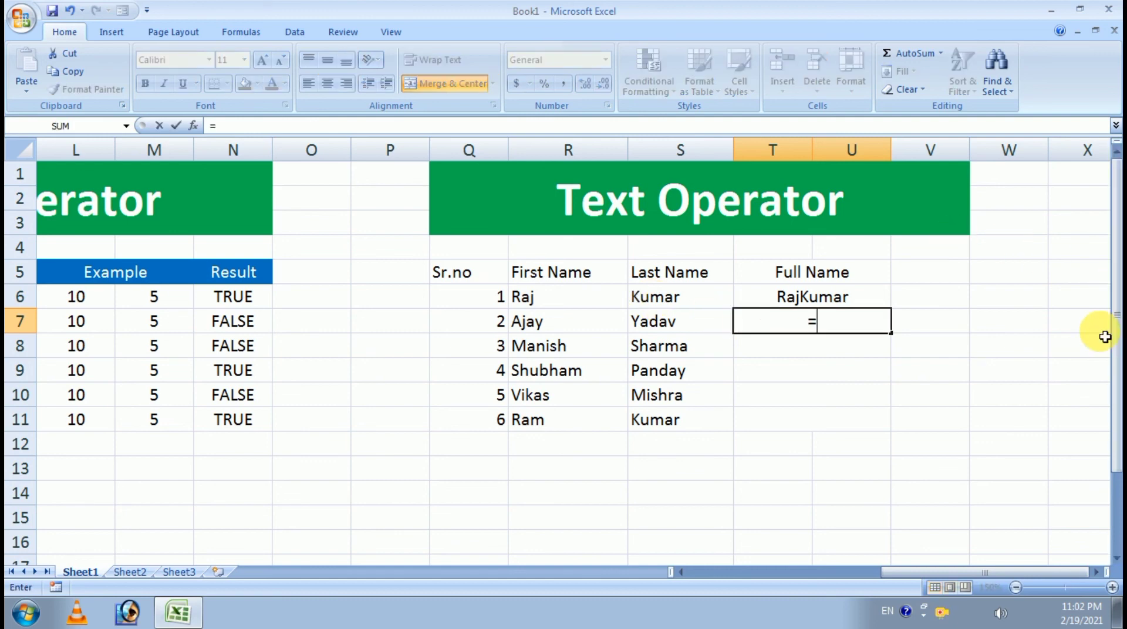
pyautogui.click(532, 326)
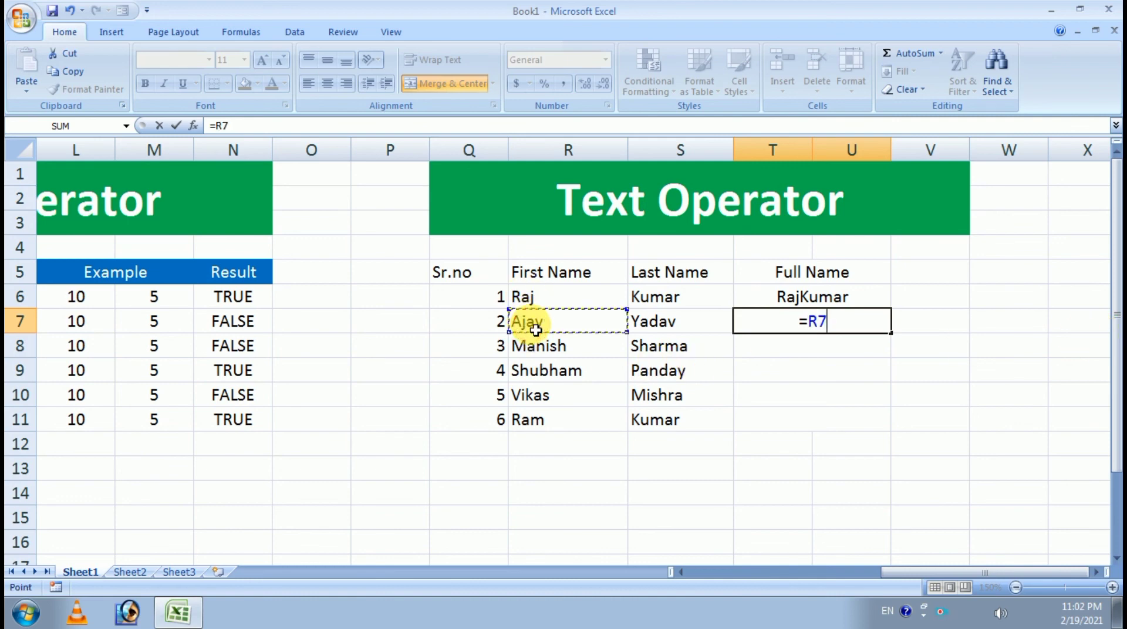
pyautogui.write('&')
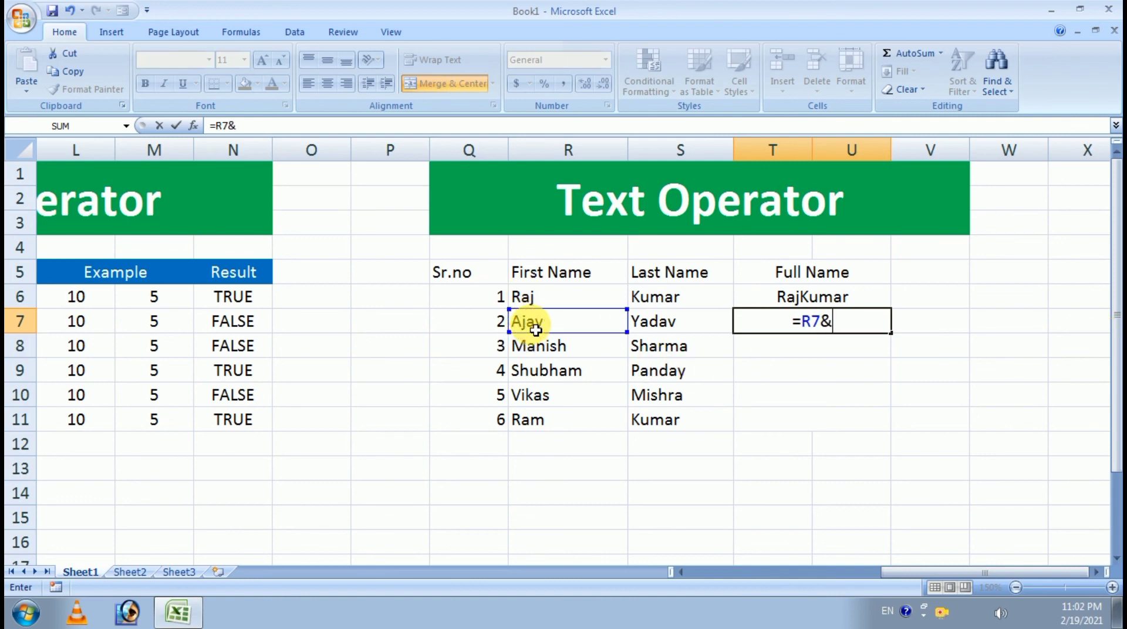
pyautogui.click(684, 330)
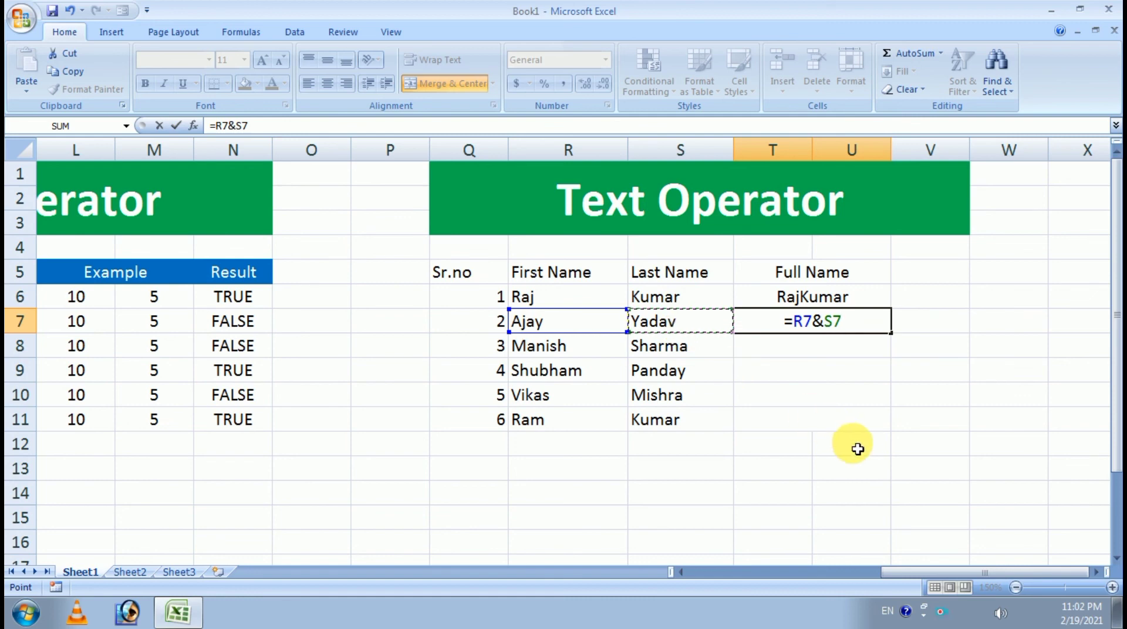
pyautogui.press('Return')
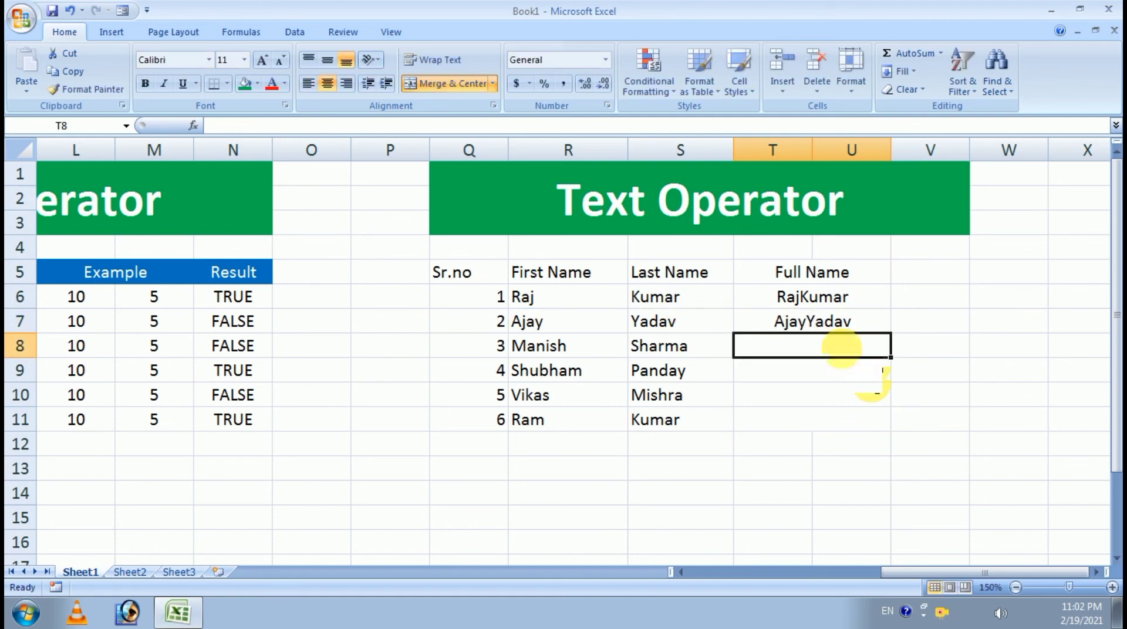
pyautogui.click(832, 322)
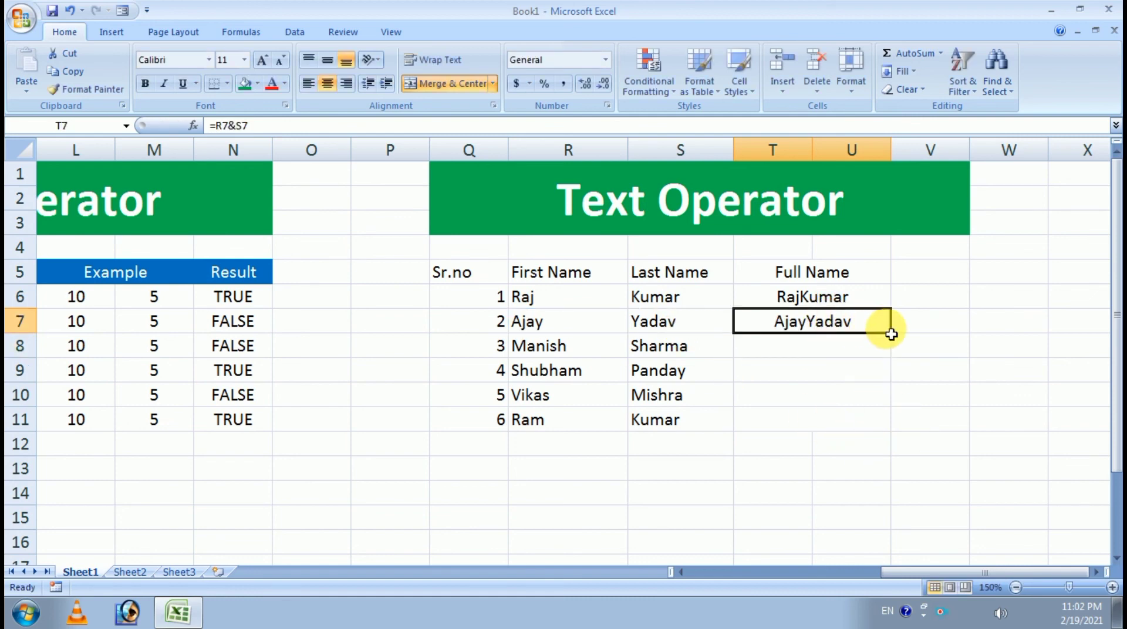
pyautogui.moveTo(893, 335); pyautogui.dragTo(898, 431)
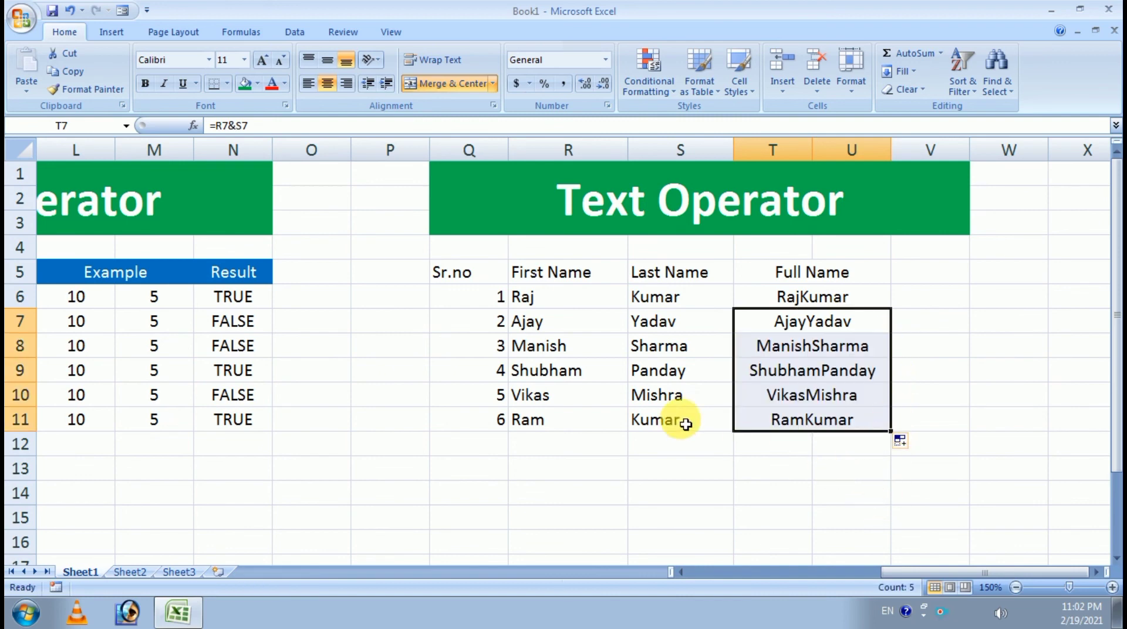
# Step: Check the filled Full Name formulas in T8 and T9 against the first and last names in their rows
pyautogui.moveTo(616, 350); pyautogui.dragTo(657, 351)
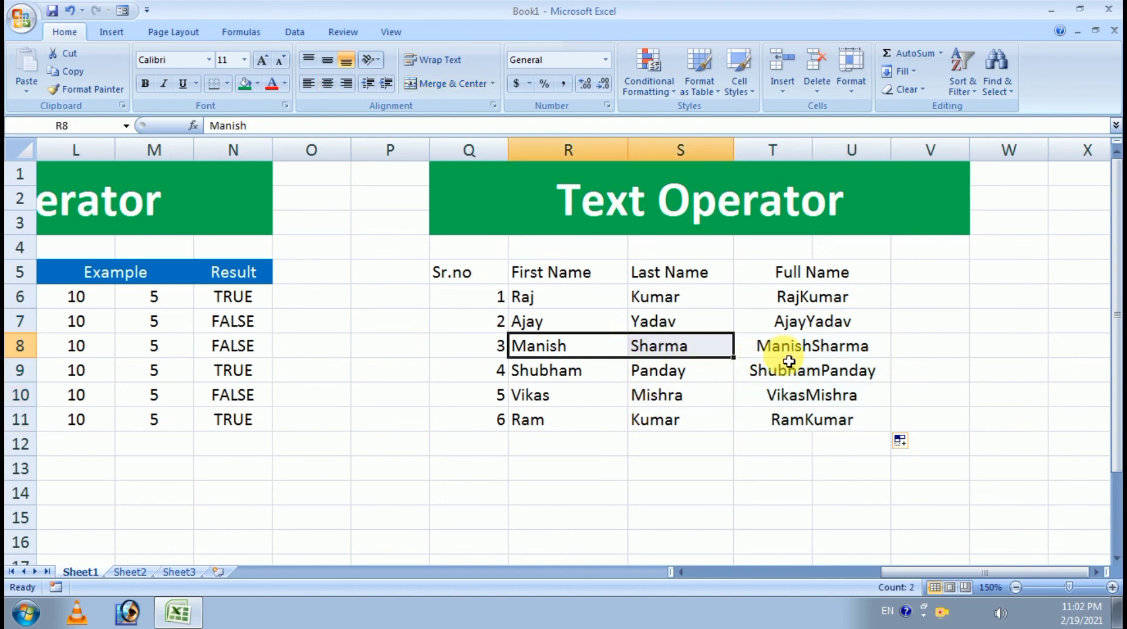
pyautogui.click(806, 357)
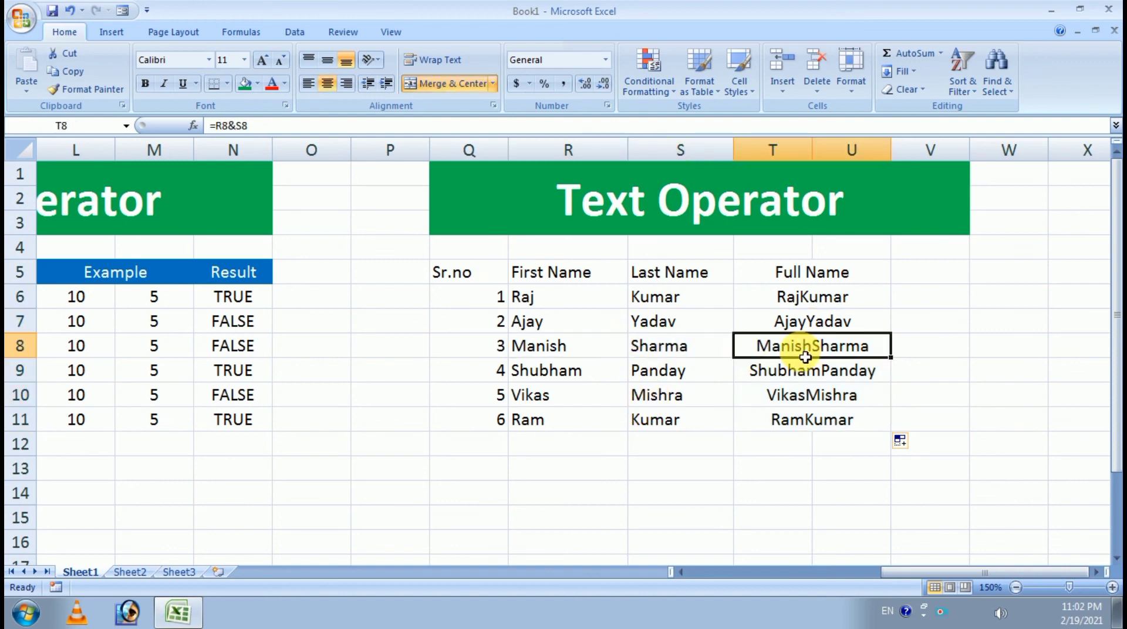
pyautogui.click(543, 375)
pyautogui.click(669, 377)
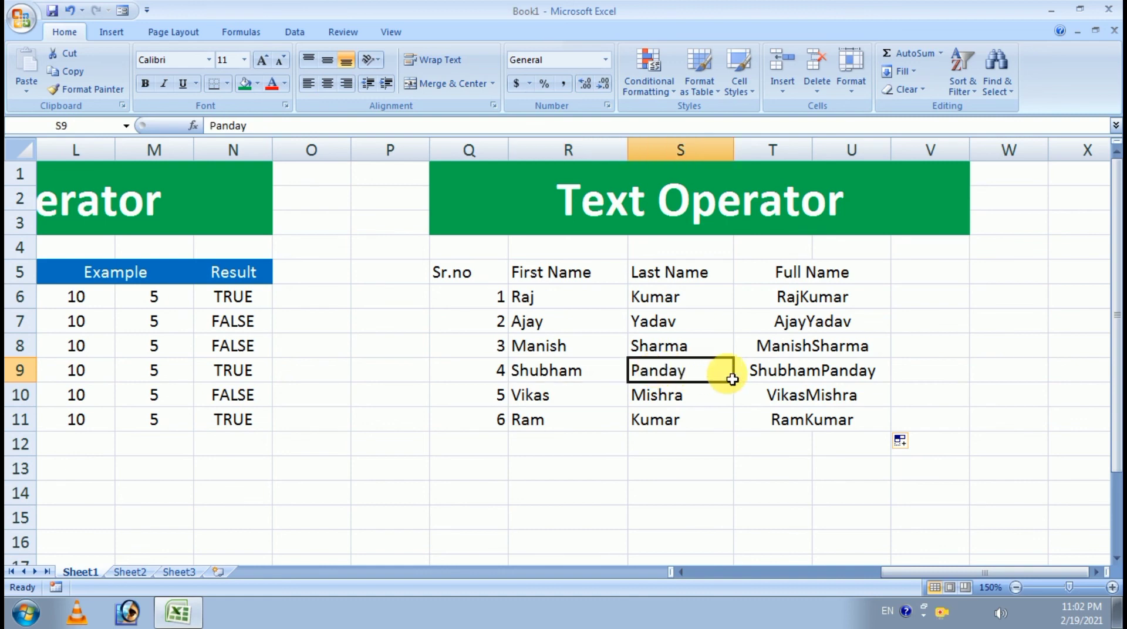
pyautogui.click(756, 378)
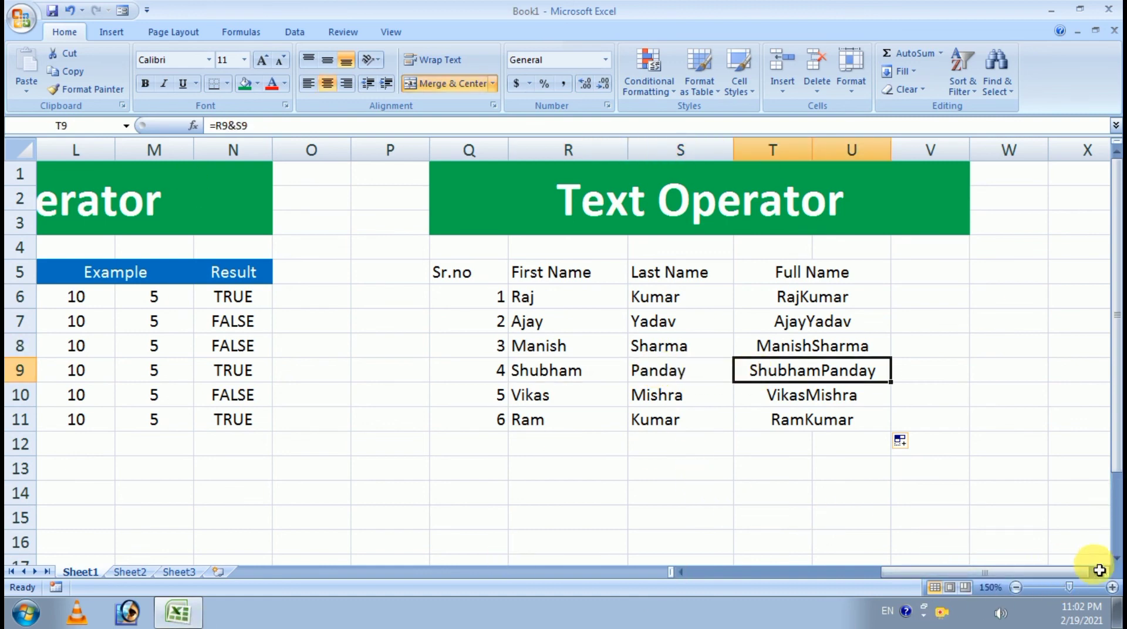
pyautogui.click(1096, 579)
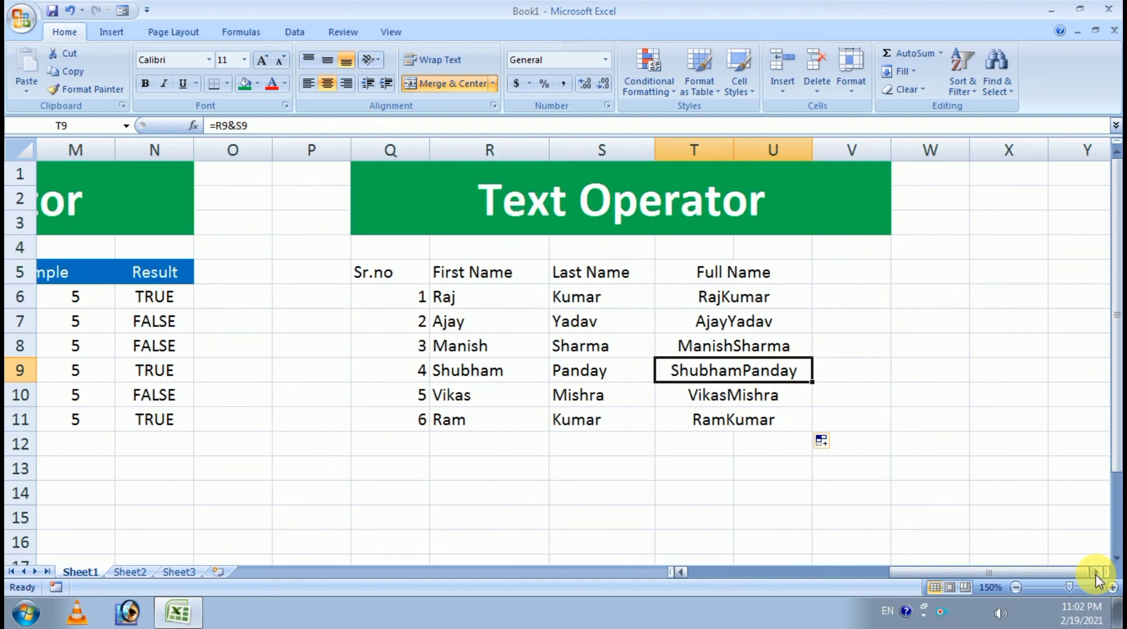